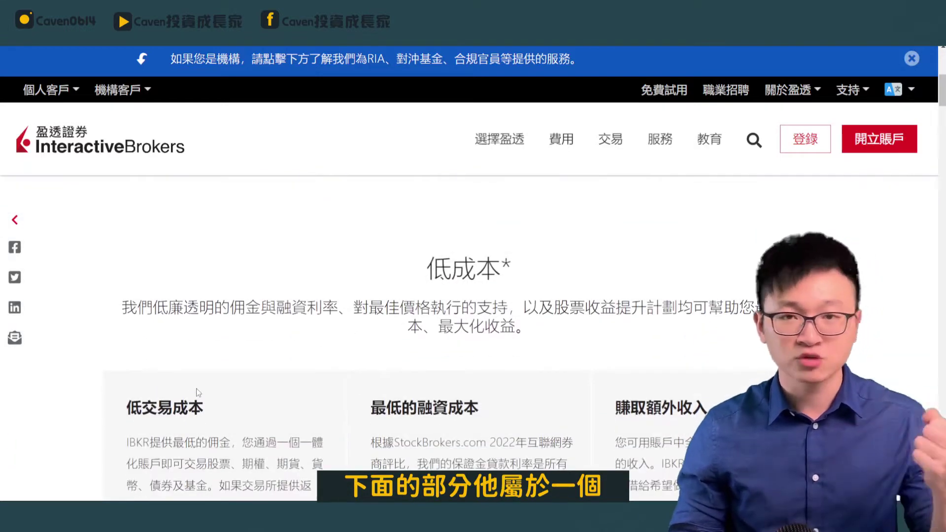
# Review the low-cost benefits and the platform awards on the Interactive Brokers homepage
pyautogui.scroll(-2, 211, 384)
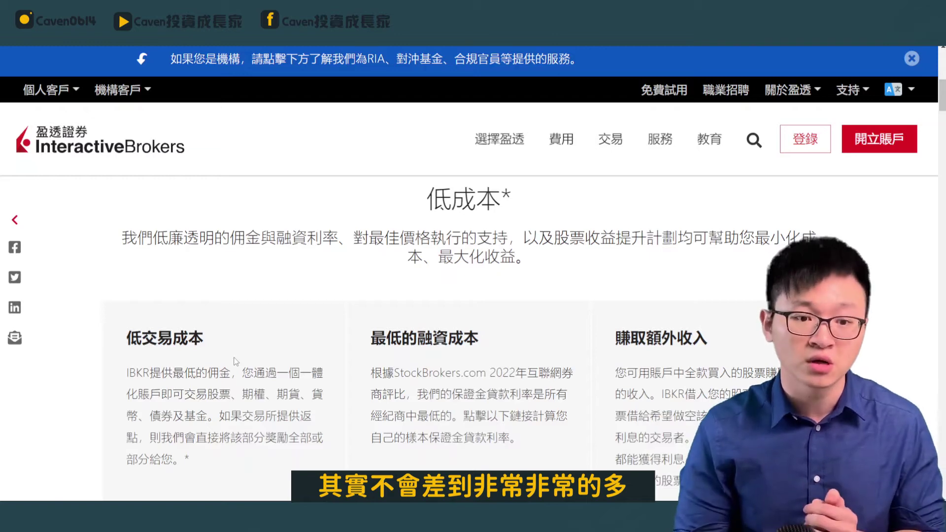
pyautogui.scroll(-1, 427, 354)
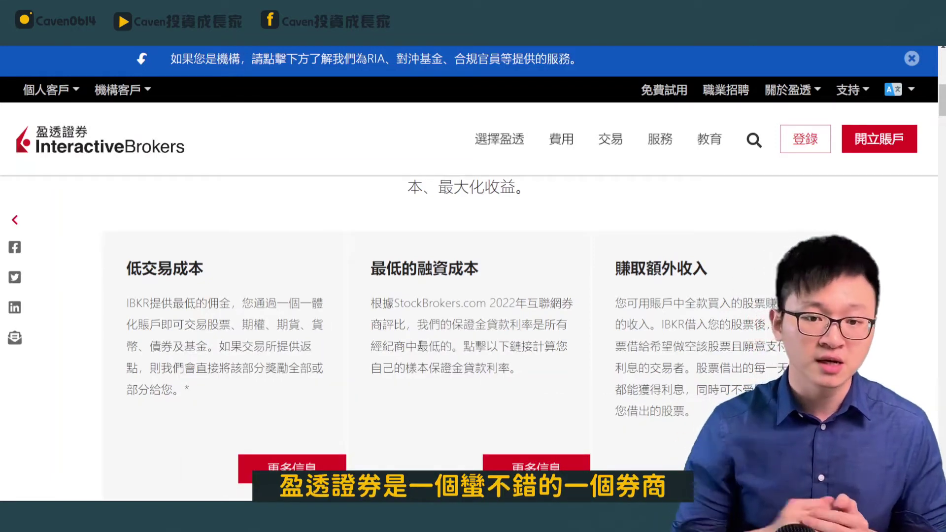
pyautogui.scroll(-2, 468, 320)
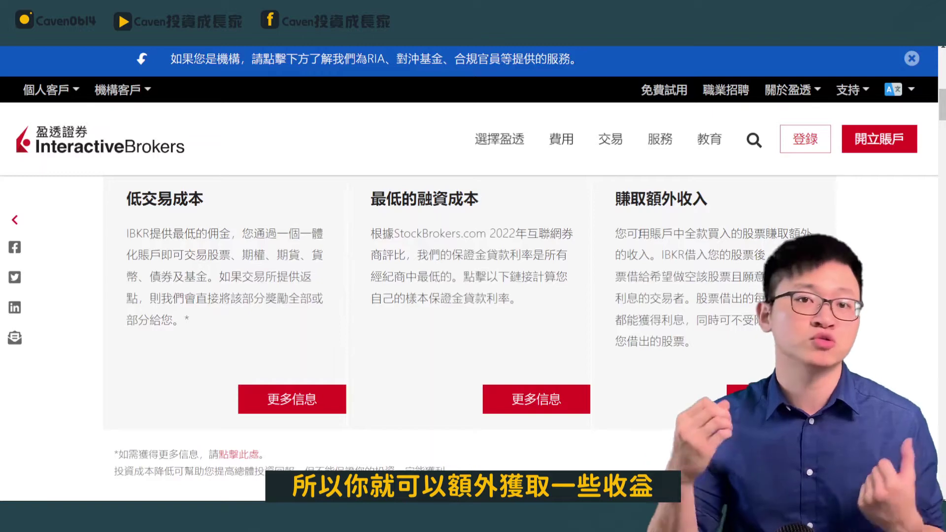
pyautogui.scroll(-5, 485, 280)
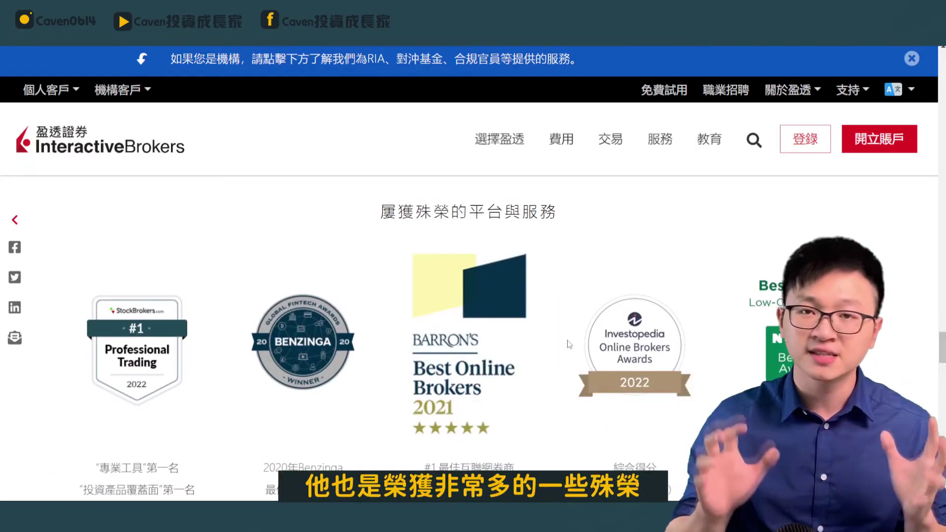
pyautogui.scroll(-2, 570, 344)
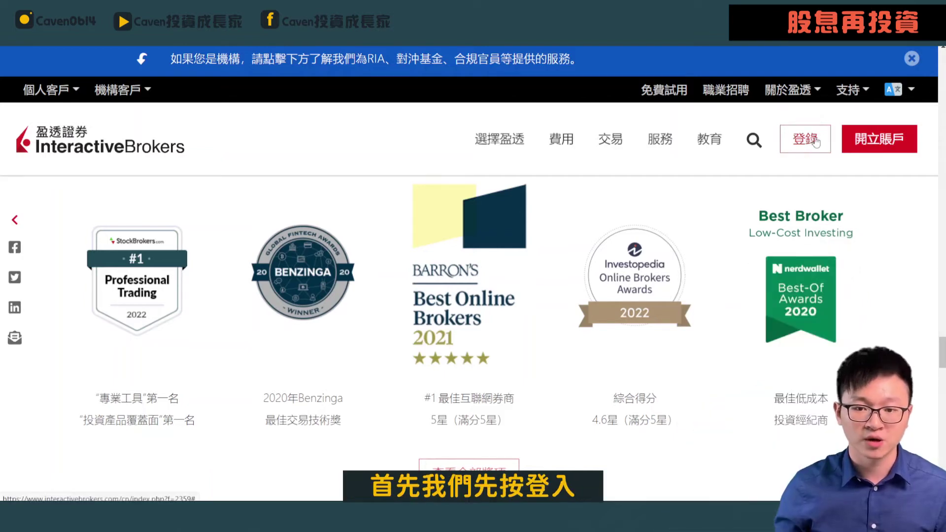
# Go to the client login (客戶端登錄) and open the account settings (賬戶設置) in the client portal
pyautogui.moveTo(813, 141)
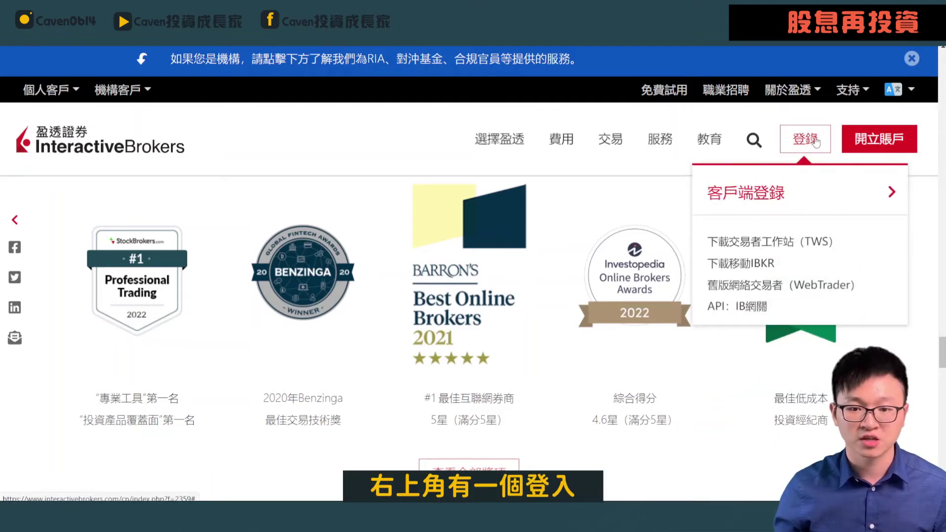
pyautogui.click(775, 197)
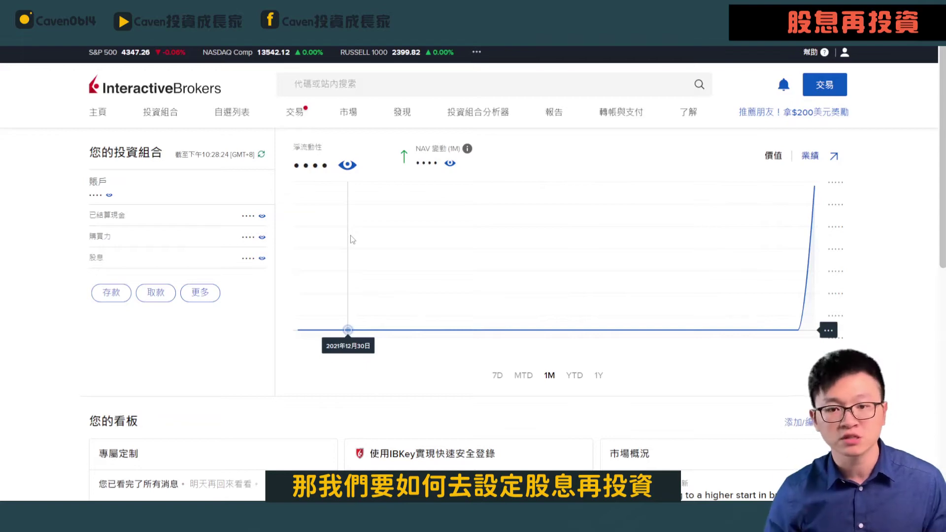
pyautogui.click(846, 56)
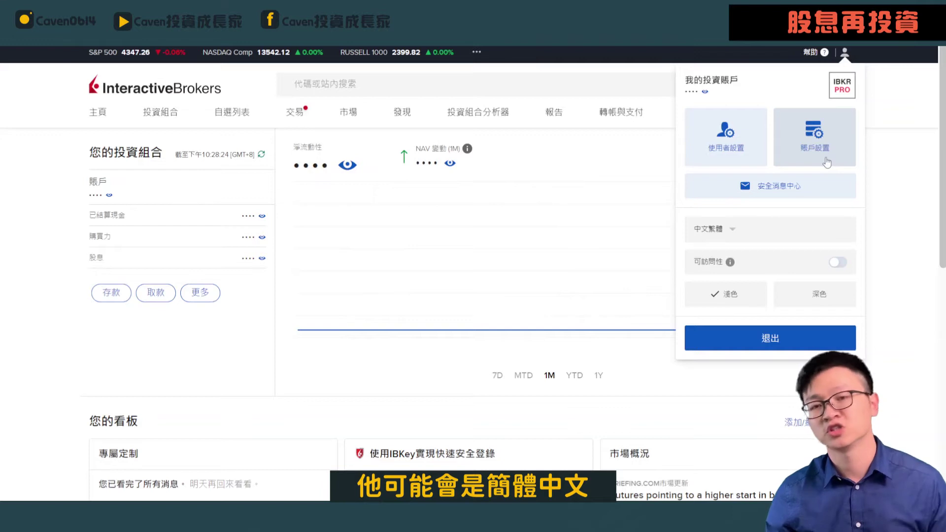
pyautogui.click(733, 229)
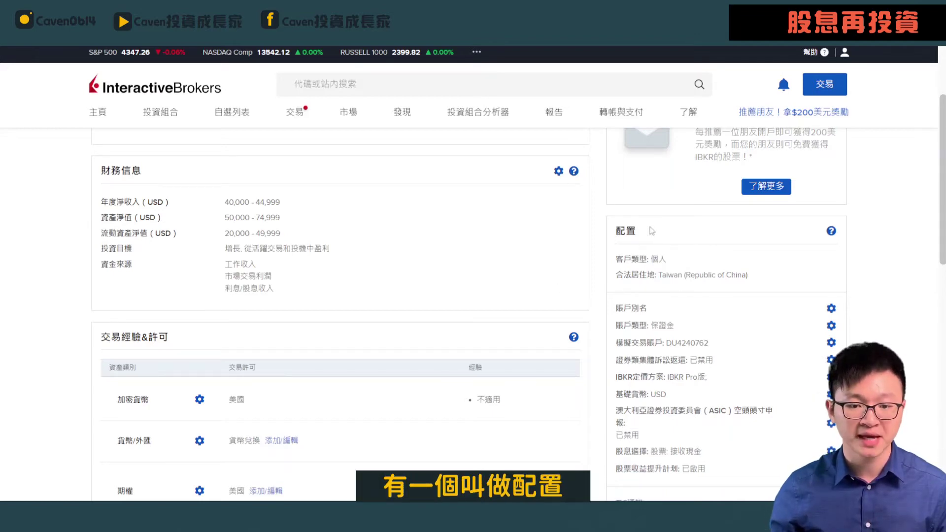
# Set the stock dividend election (股息選擇) to reinvestment (再投資) and continue to the agreement
pyautogui.scroll(-3, 650, 231)
pyautogui.moveTo(615, 312); pyautogui.dragTo(803, 315)
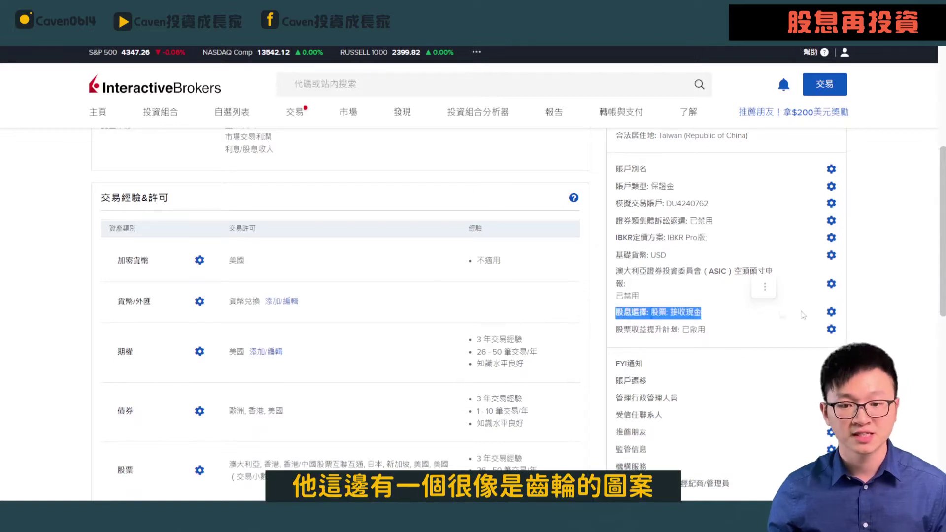
pyautogui.click(831, 312)
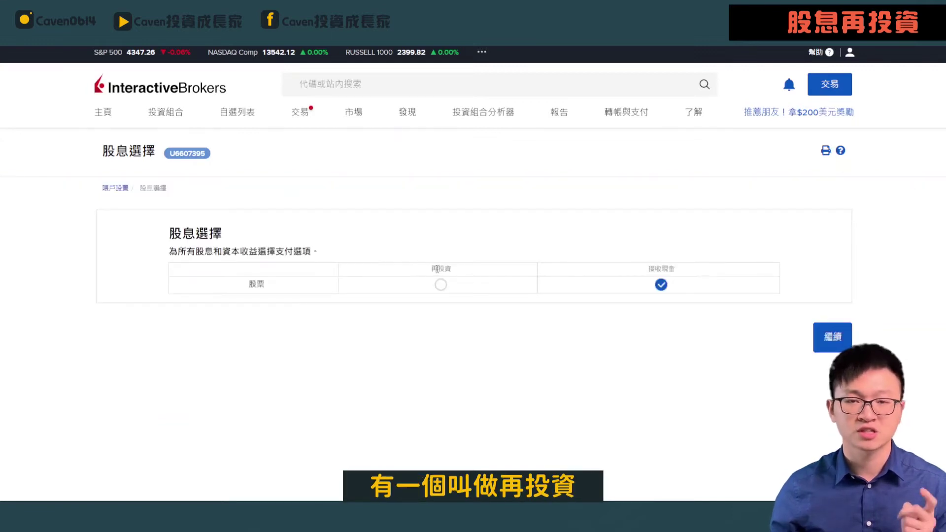
pyautogui.click(441, 285)
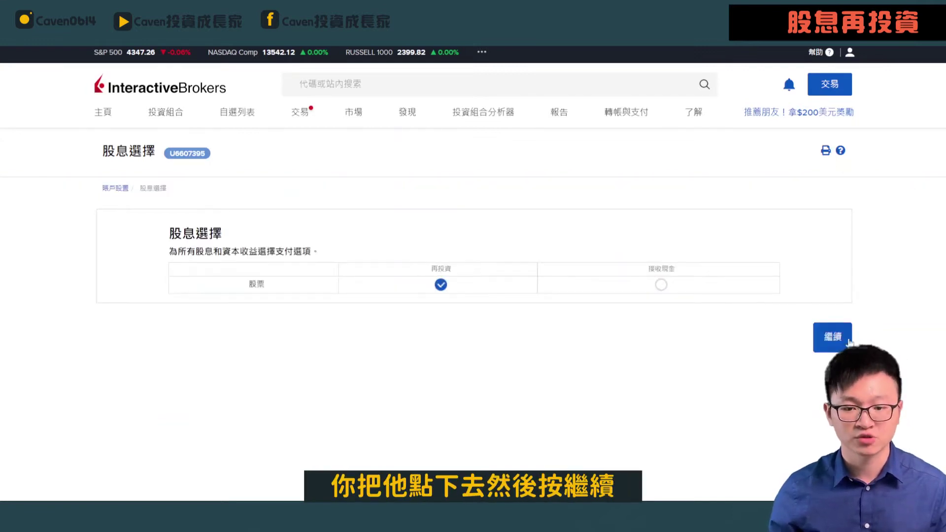
pyautogui.click(837, 339)
# Translate the Dividend Reinvestment agreement page into Traditional Chinese
pyautogui.scroll(-1, 592, 344)
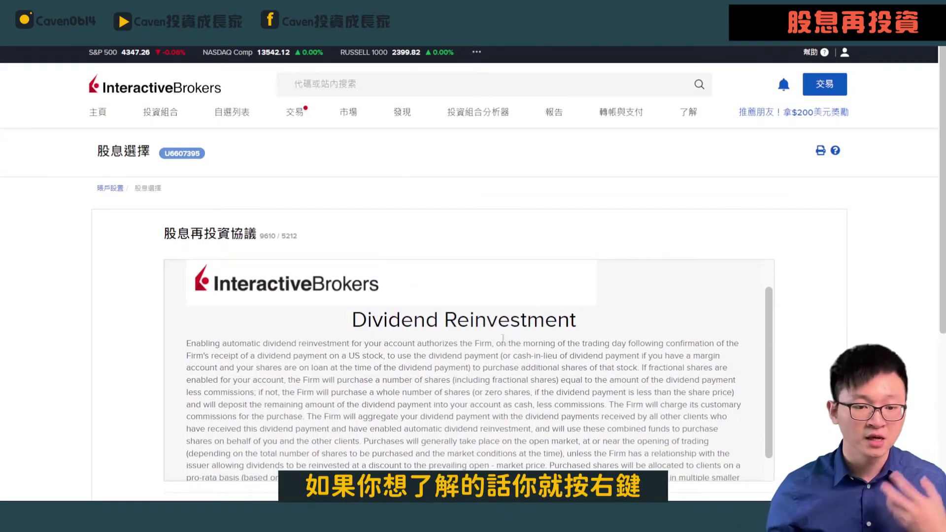
pyautogui.rightClick(446, 352)
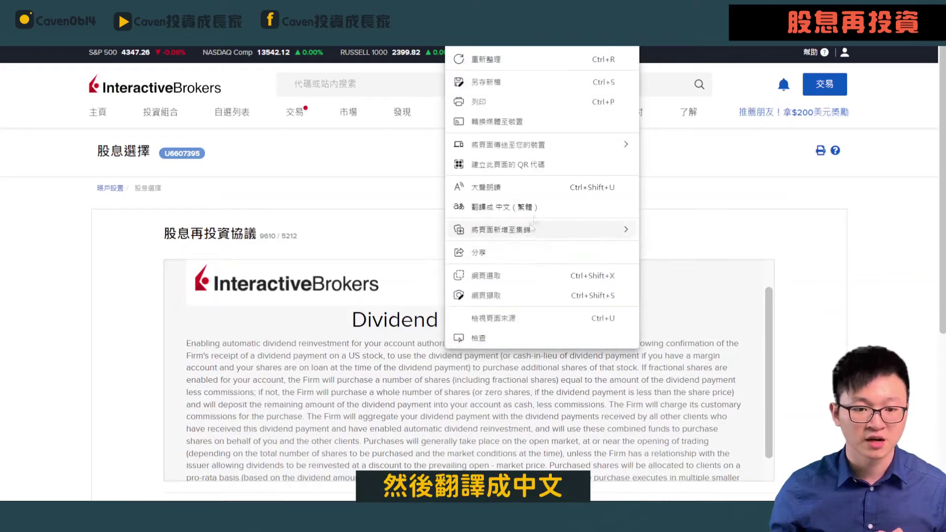
pyautogui.click(542, 207)
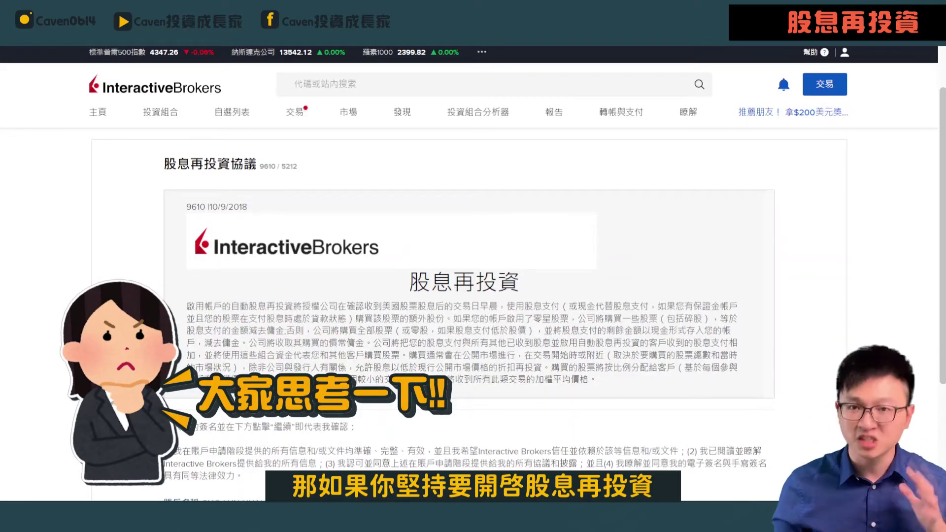
# Sign the dividend reinvestment agreement with the account holder's name and submit it
pyautogui.scroll(-3, 345, 409)
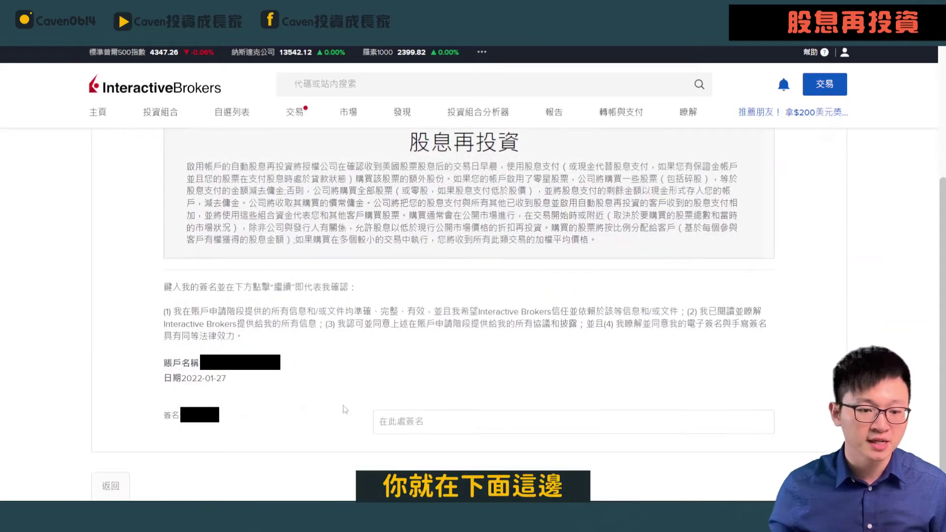
pyautogui.click(422, 422)
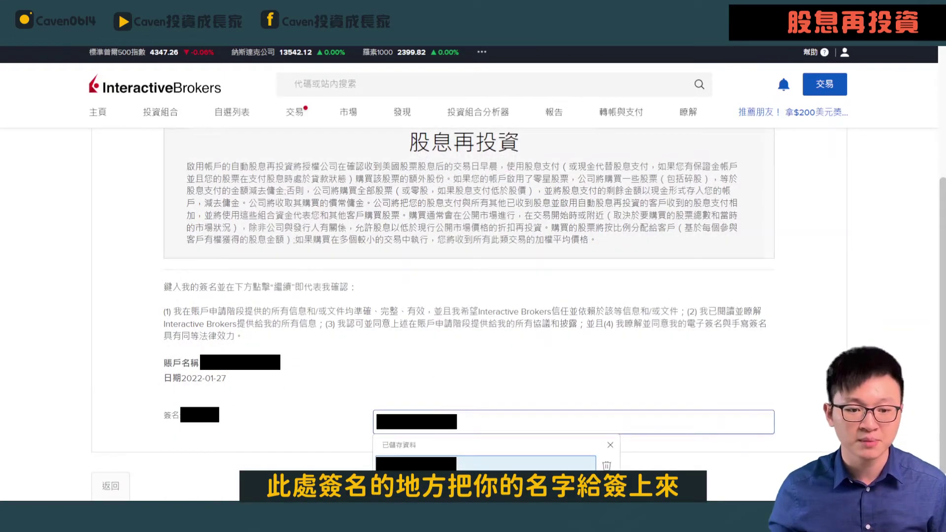
pyautogui.click(416, 464)
pyautogui.scroll(-1, 495, 368)
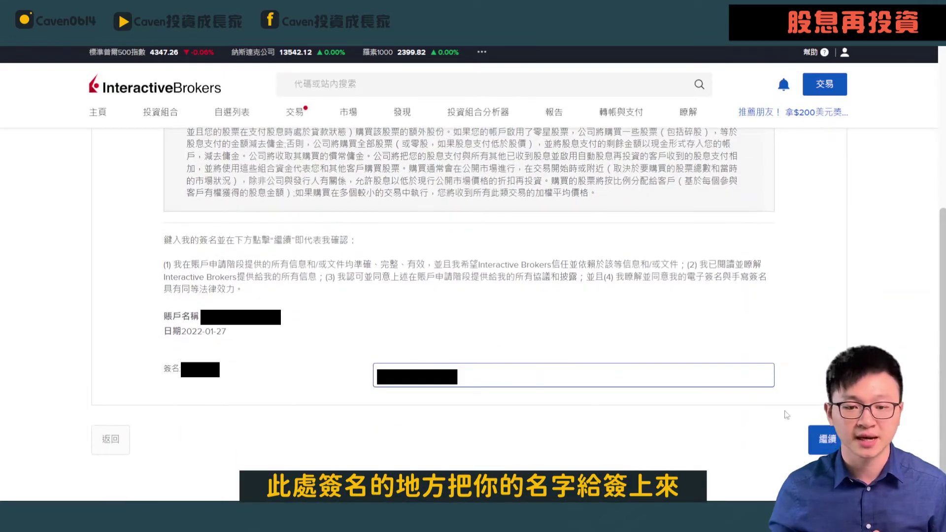
pyautogui.click(820, 440)
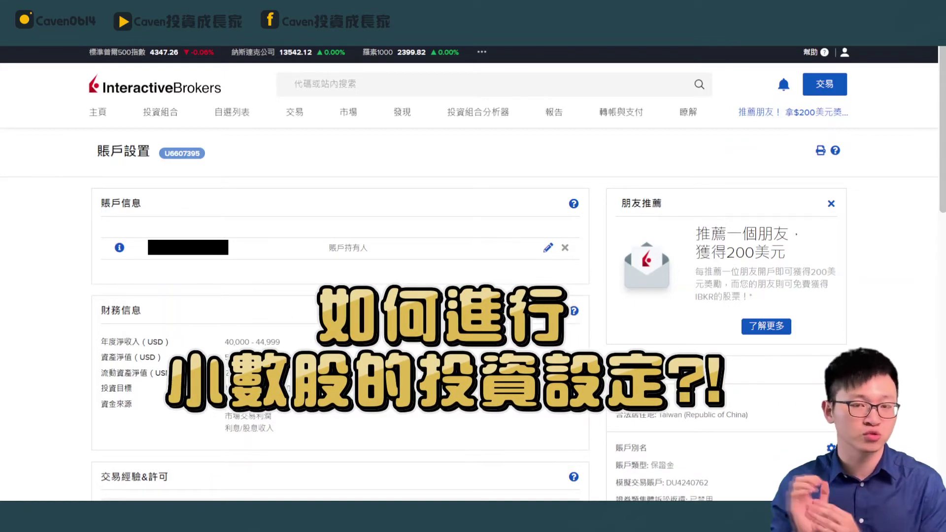
# Open the market permission list for stocks (股票) from the trading permissions in the account settings
pyautogui.scroll(-7, 176, 407)
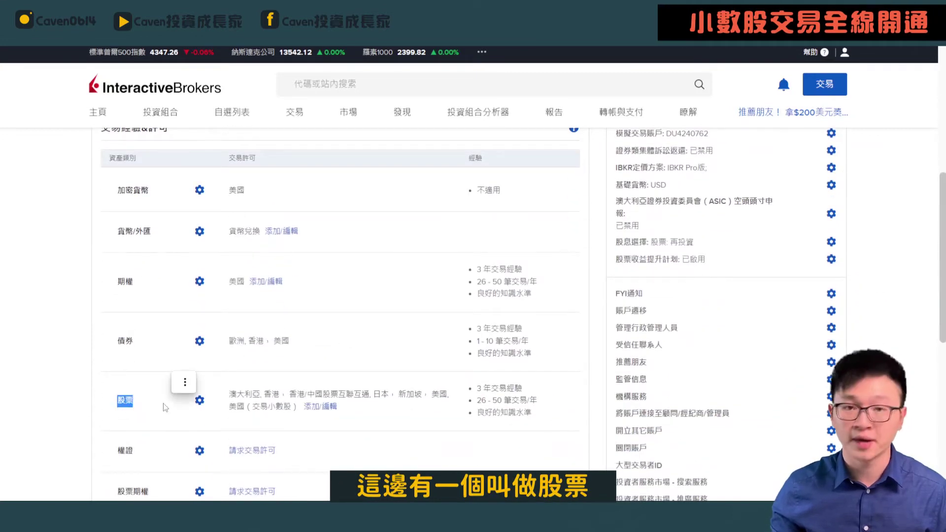
pyautogui.click(315, 407)
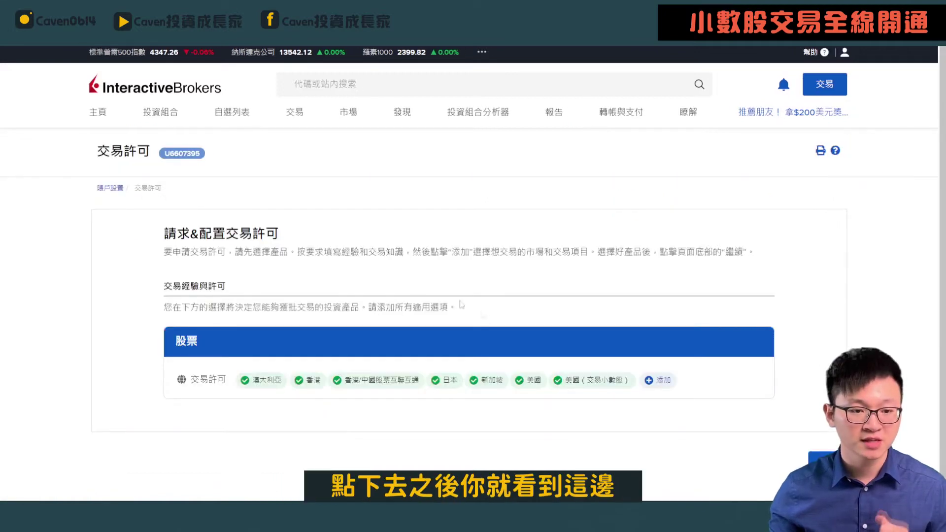
pyautogui.scroll(-1, 255, 362)
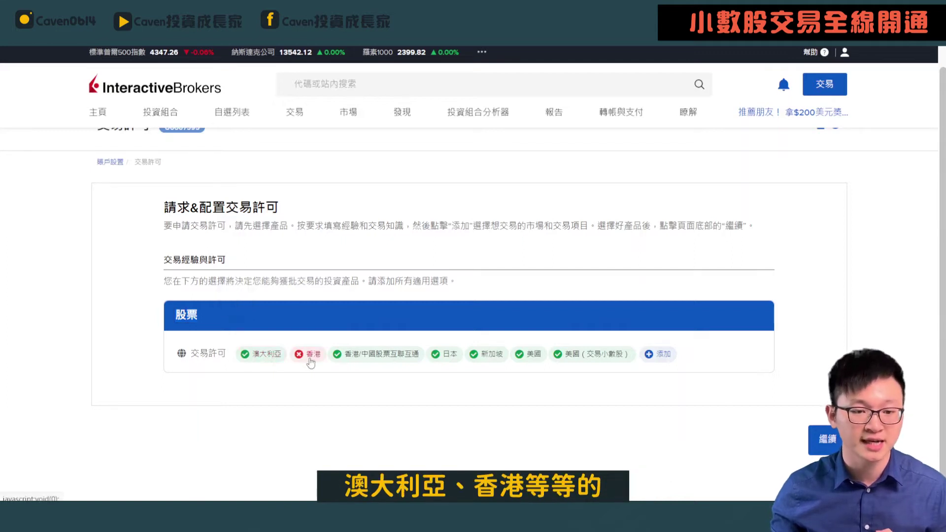
pyautogui.click(657, 355)
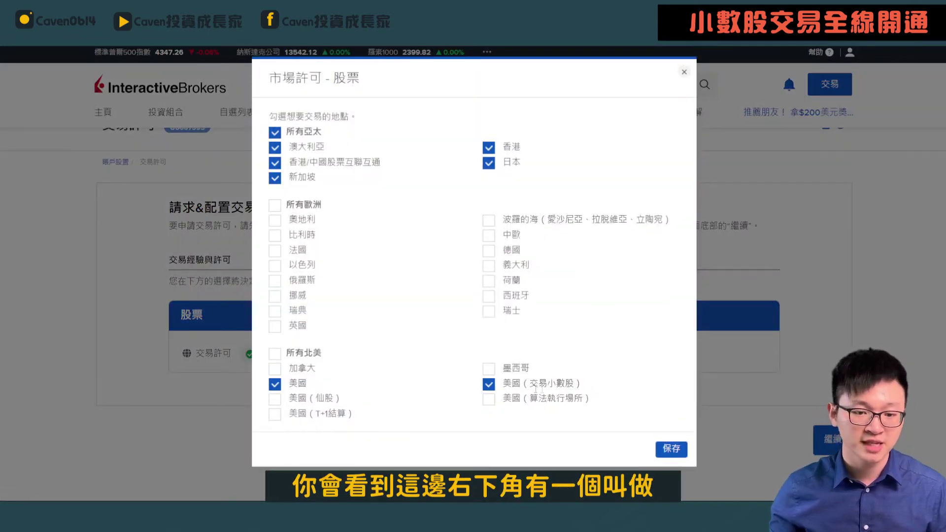
# Enable 美國（交易小數股） in the stock market permissions, save, and submit the trading permission request
pyautogui.moveTo(512, 383); pyautogui.dragTo(571, 382)
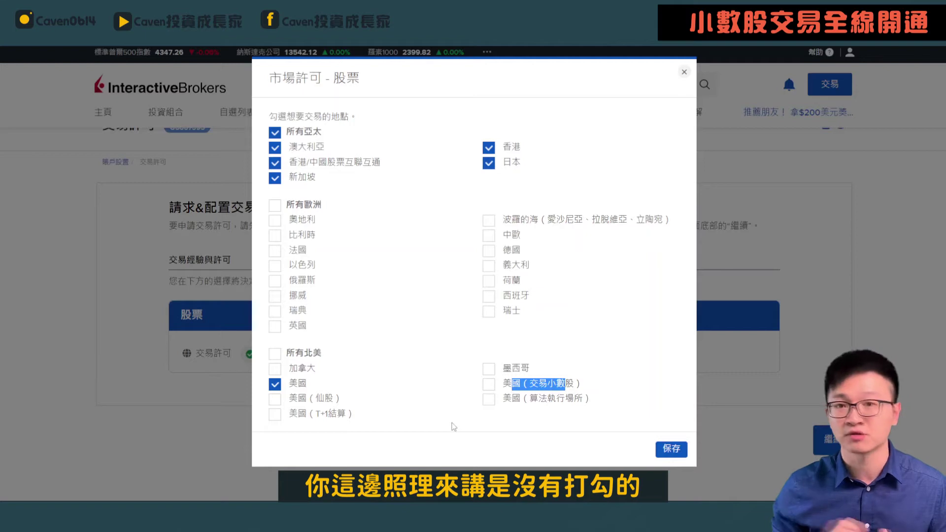
pyautogui.click(487, 386)
pyautogui.click(671, 449)
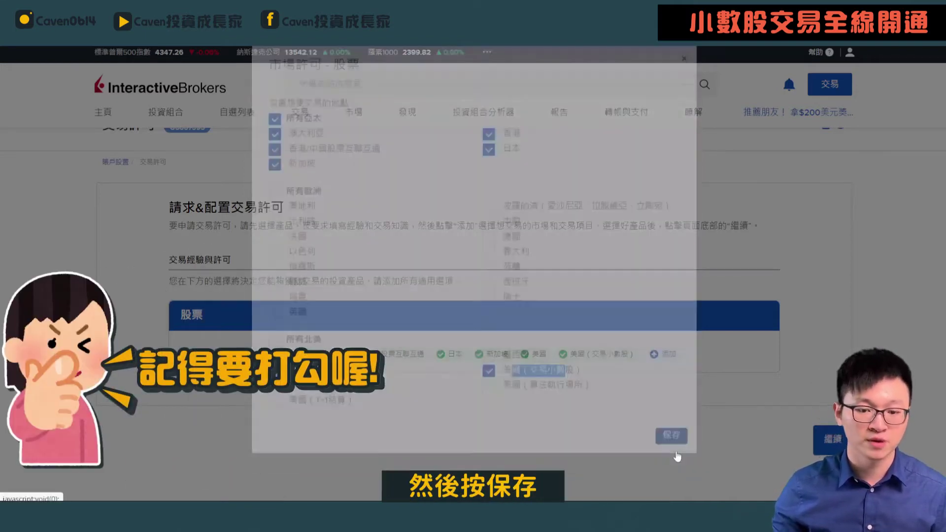
pyautogui.click(822, 440)
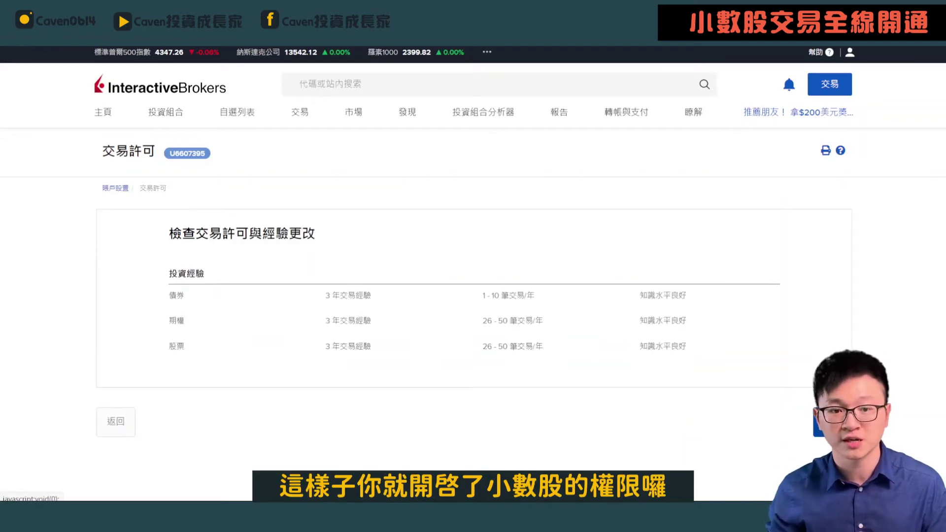
pyautogui.click(830, 422)
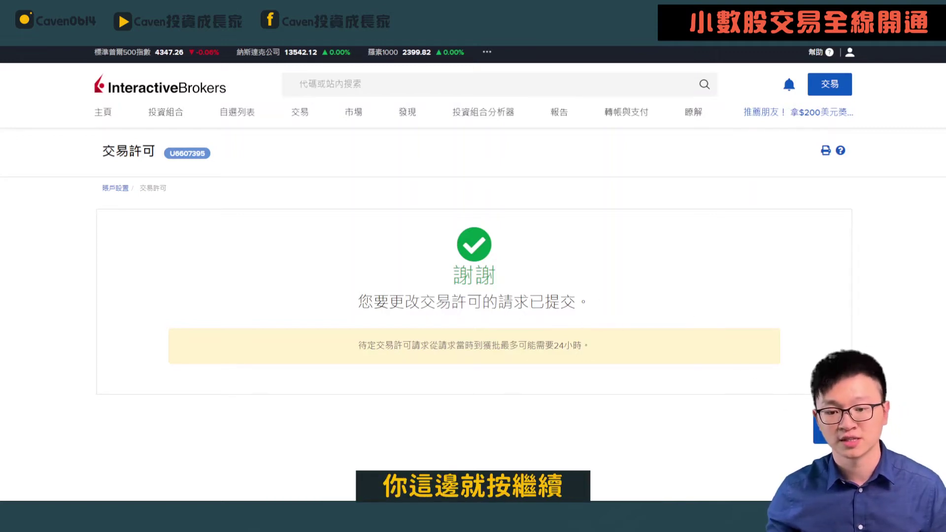
pyautogui.click(829, 425)
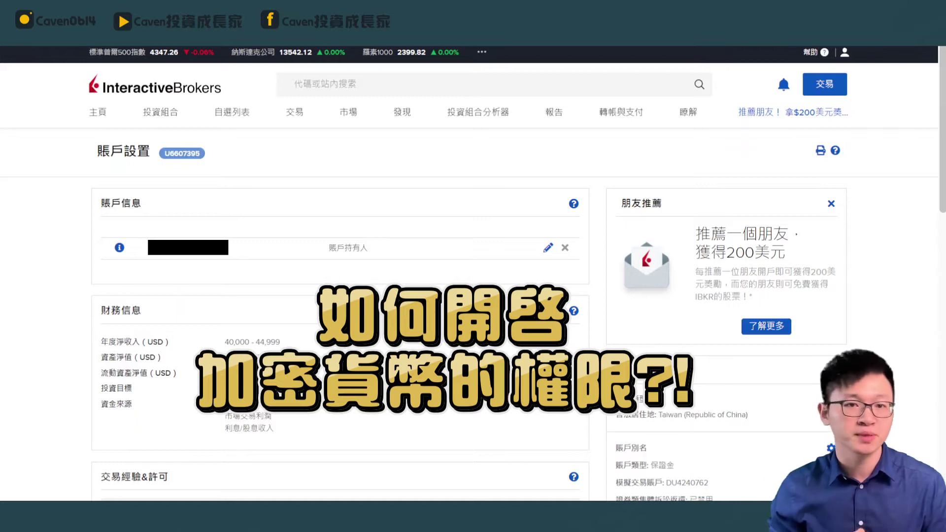
# View the cryptocurrency (加密貨幣) trading permission configuration from the account settings
pyautogui.scroll(-5, 227, 396)
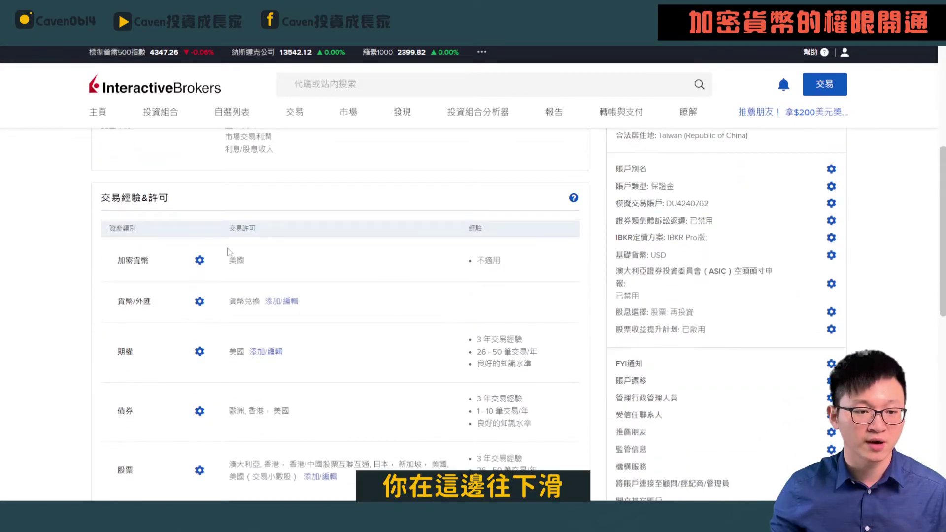
pyautogui.moveTo(115, 265); pyautogui.dragTo(183, 266)
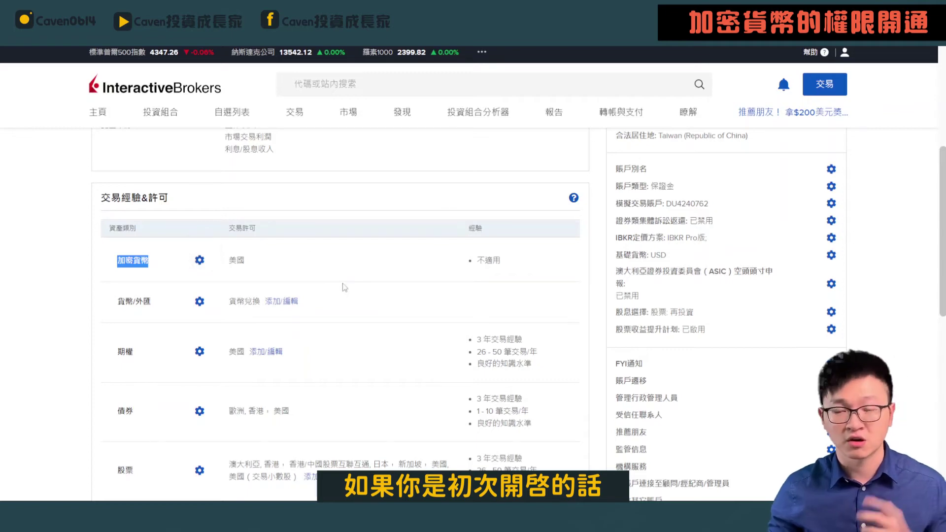
pyautogui.scroll(-10, 343, 285)
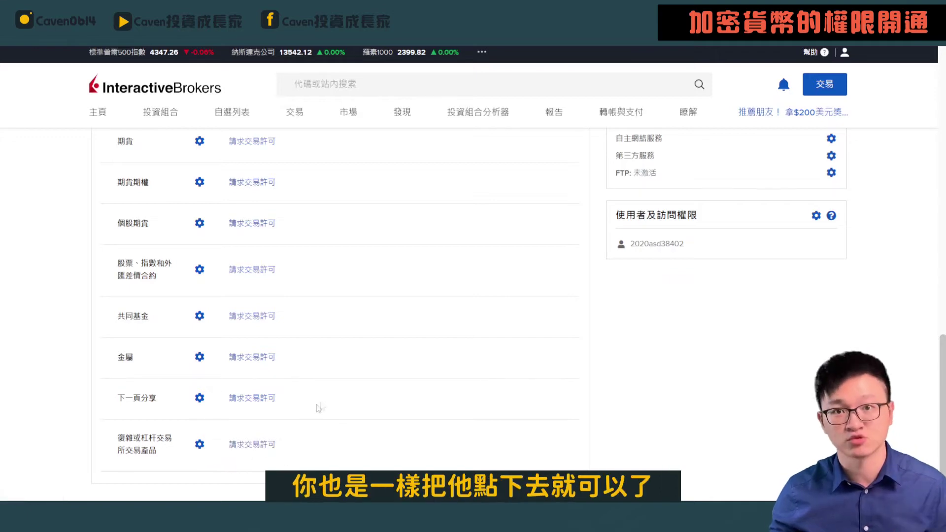
pyautogui.scroll(10, 312, 408)
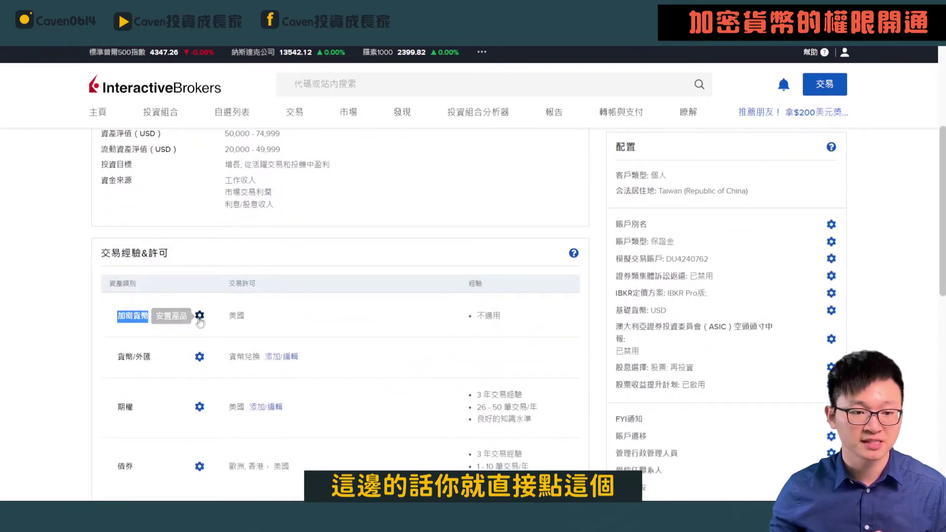
pyautogui.click(200, 385)
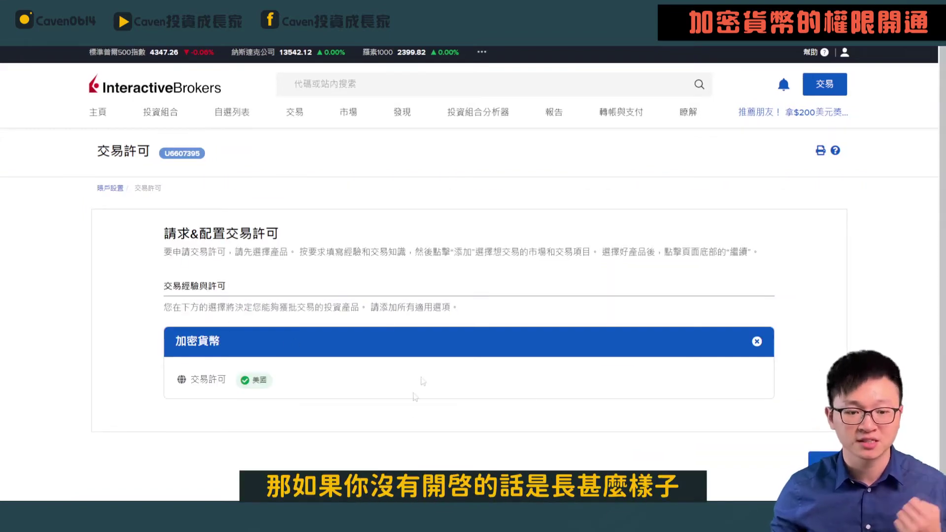
pyautogui.click(626, 203)
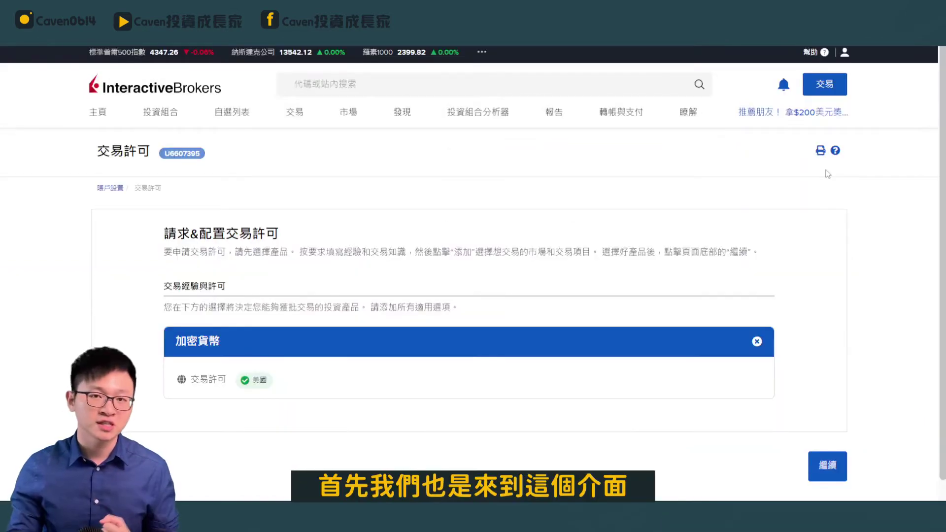
# Start a new order for Amazon stock (AMZN) listed on 納斯達克 and check the company name and price
pyautogui.click(822, 86)
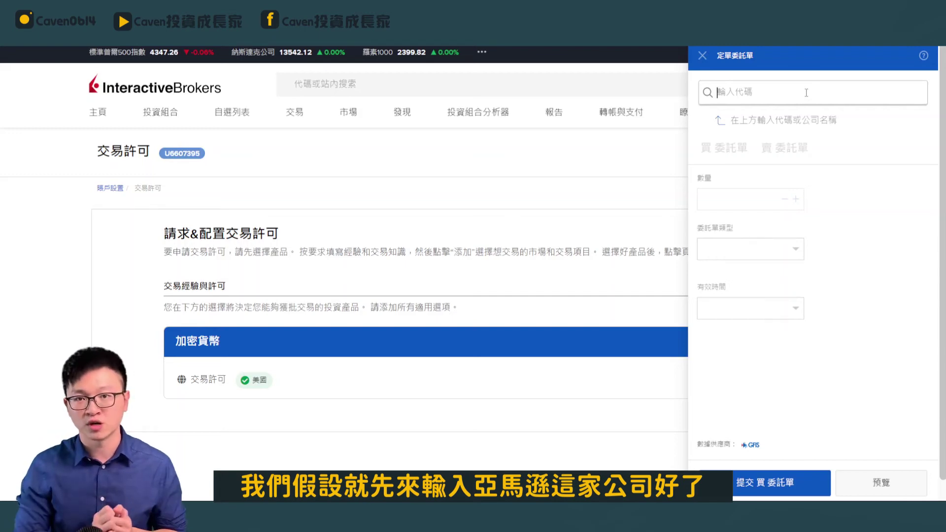
pyautogui.write('AMZN')
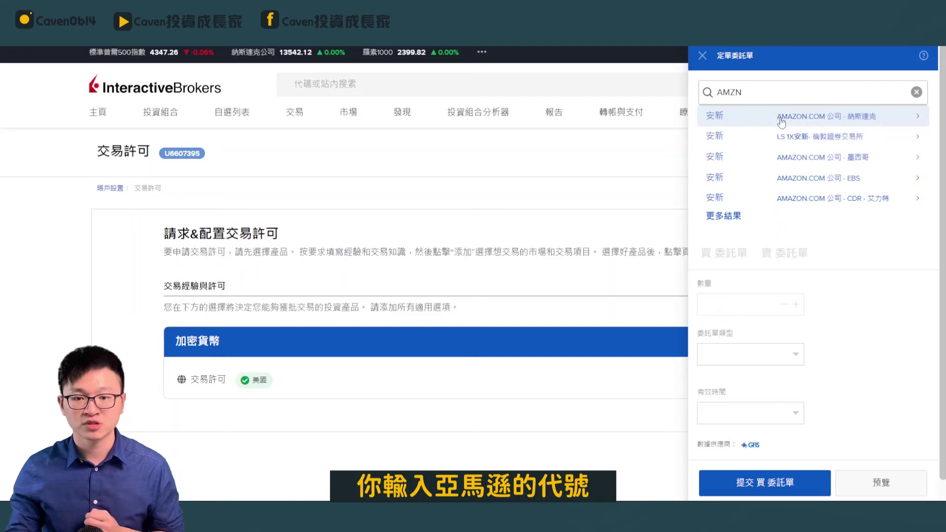
pyautogui.click(753, 124)
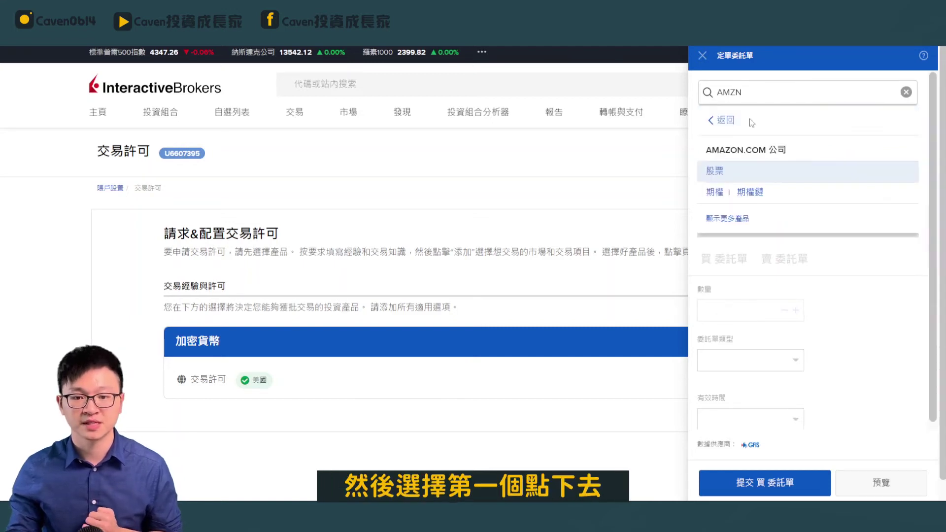
pyautogui.click(716, 174)
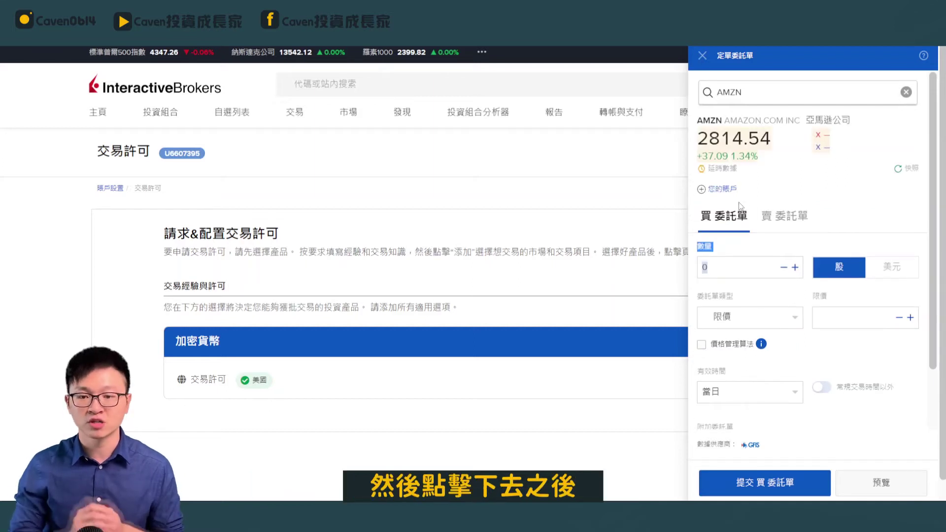
pyautogui.click(700, 120)
pyautogui.moveTo(743, 121); pyautogui.dragTo(809, 122)
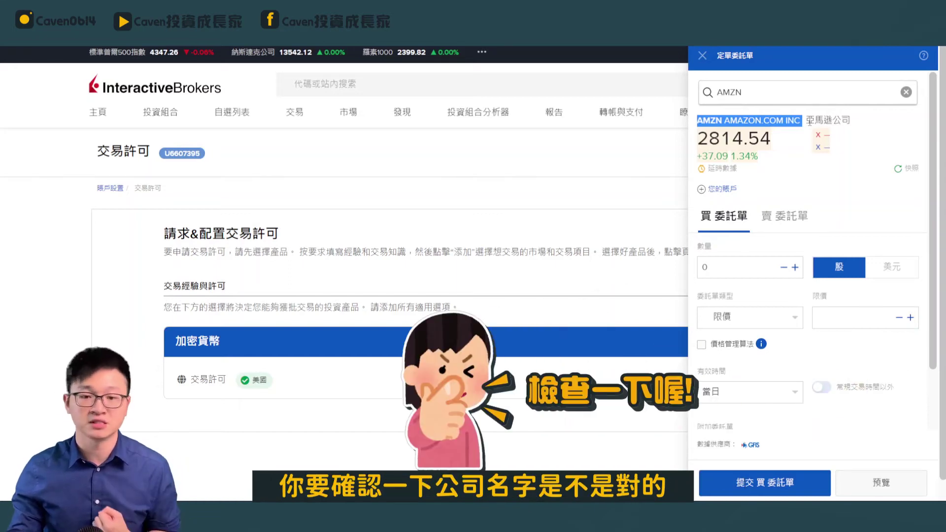
pyautogui.moveTo(771, 142); pyautogui.dragTo(693, 145)
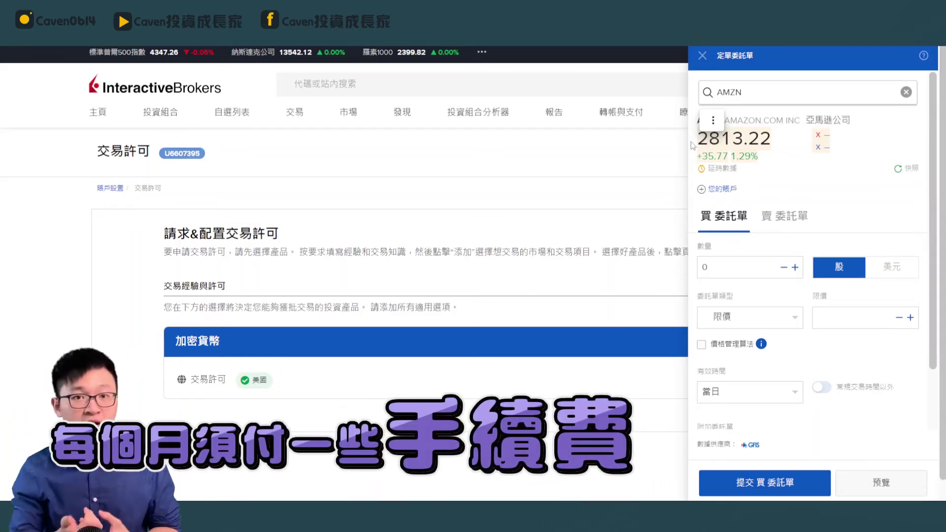
# Specify the AMZN buy order in US dollars (美元) with a quantity of 100 and a limit price of 2800
pyautogui.doubleClick(840, 266)
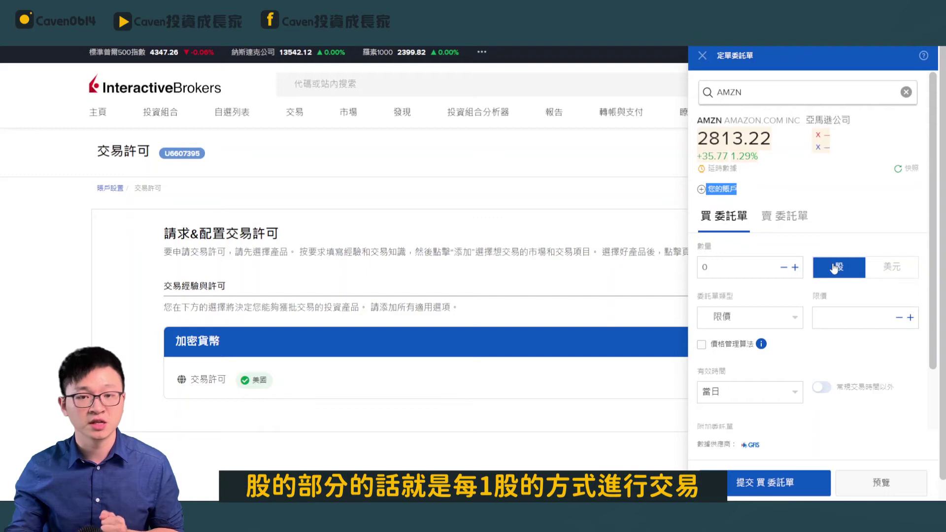
pyautogui.click(897, 271)
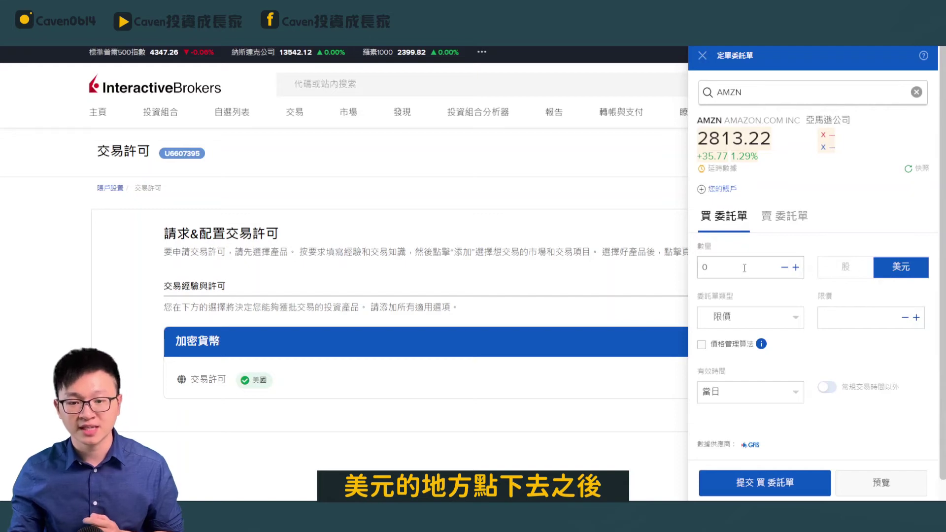
pyautogui.moveTo(725, 263); pyautogui.dragTo(692, 265)
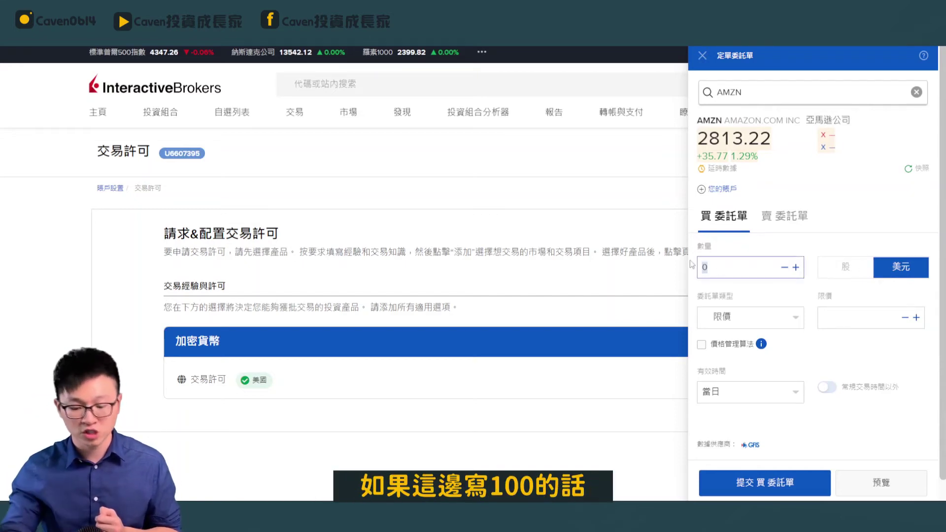
pyautogui.write('100')
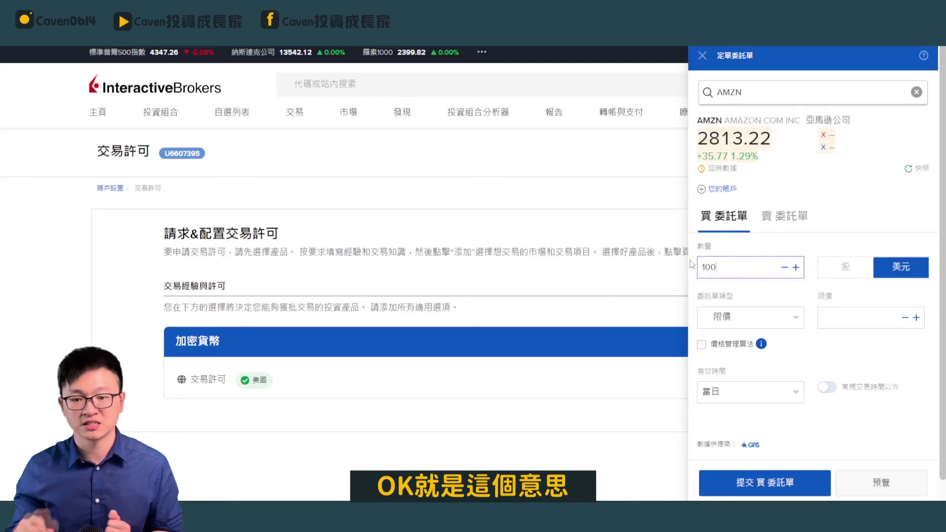
pyautogui.click(827, 310)
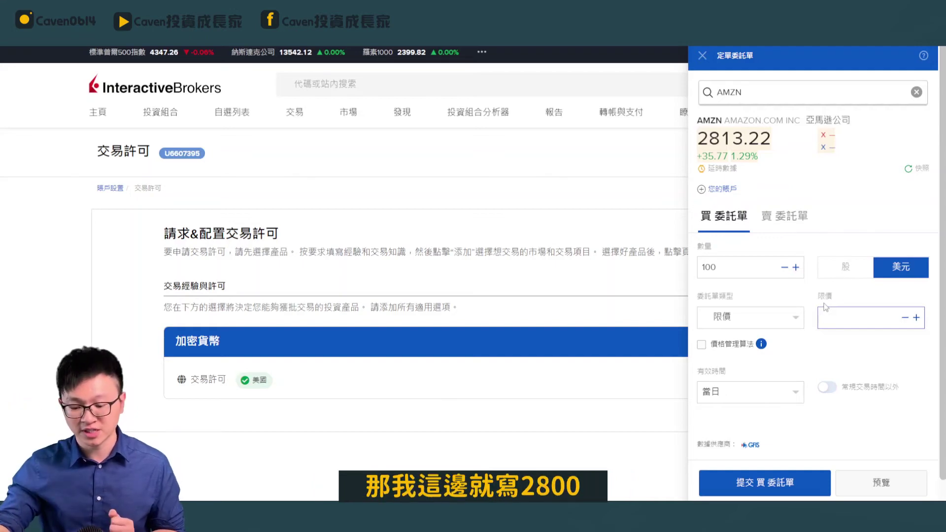
pyautogui.write('2800')
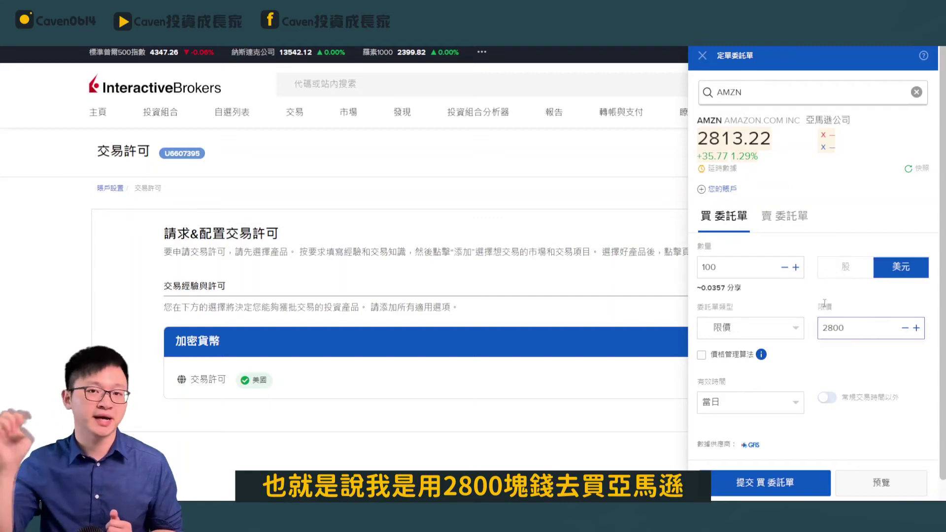
pyautogui.moveTo(751, 268); pyautogui.dragTo(650, 272)
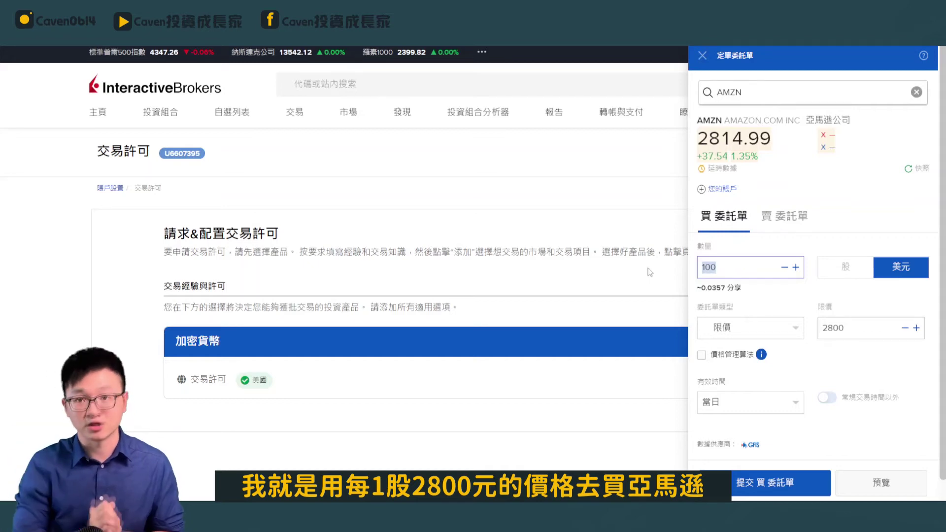
pyautogui.moveTo(701, 290); pyautogui.dragTo(737, 294)
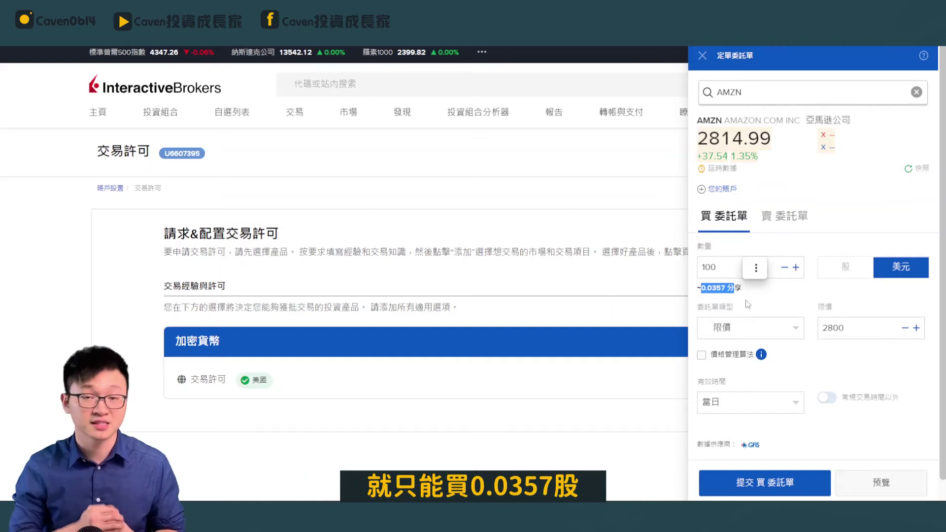
# Choose 限價 as the AMZN order type and 當日 as its time in force
pyautogui.click(752, 335)
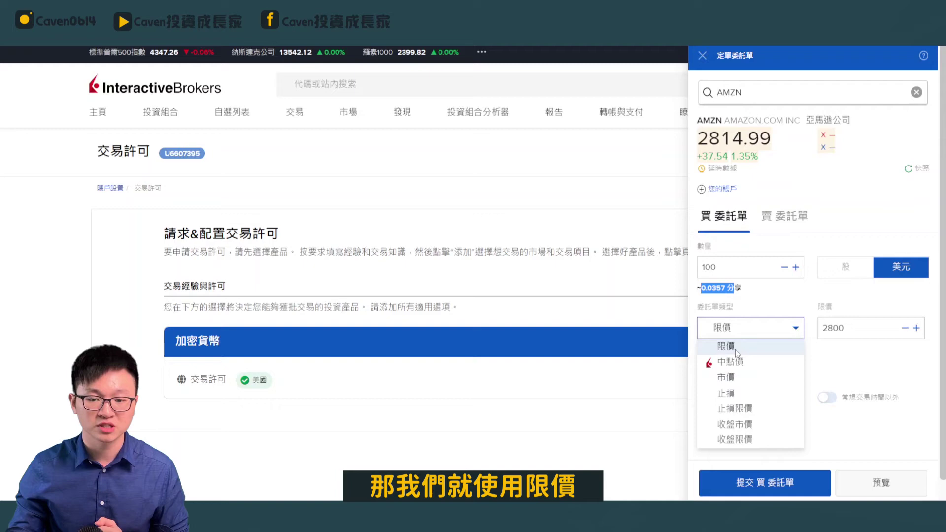
pyautogui.click(736, 349)
pyautogui.click(725, 396)
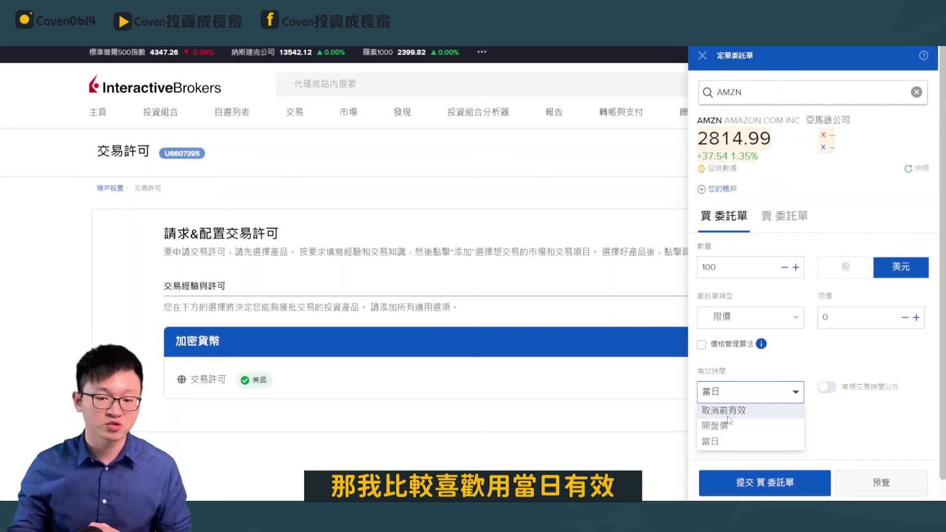
pyautogui.click(724, 442)
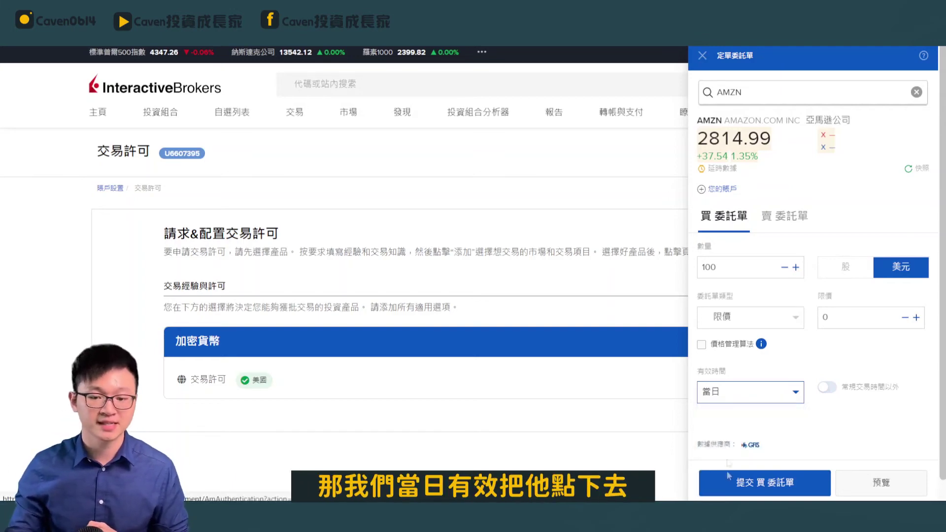
# Set the limit price to 2800 and submit the AMZN buy order, accepting the fractional-share and market-data warnings
pyautogui.click(747, 492)
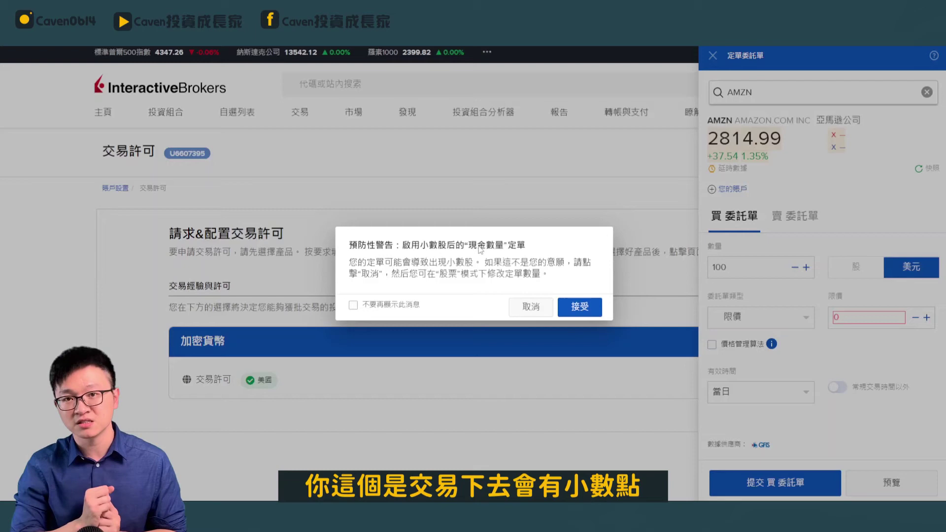
pyautogui.click(578, 310)
pyautogui.click(850, 319)
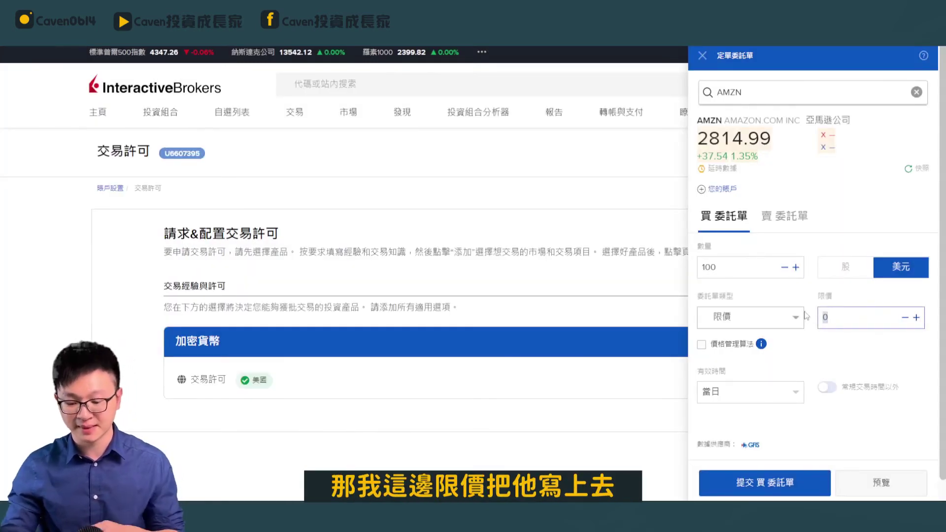
pyautogui.write('2800')
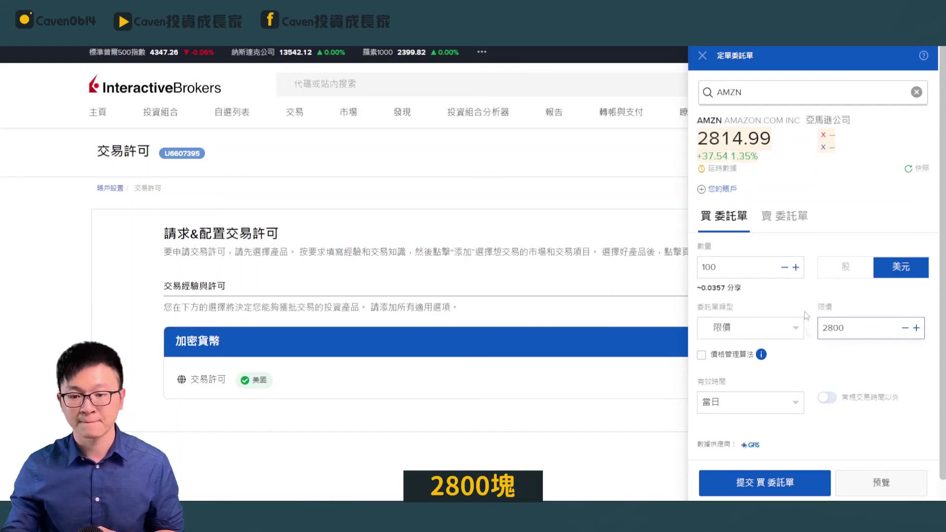
pyautogui.press('Return')
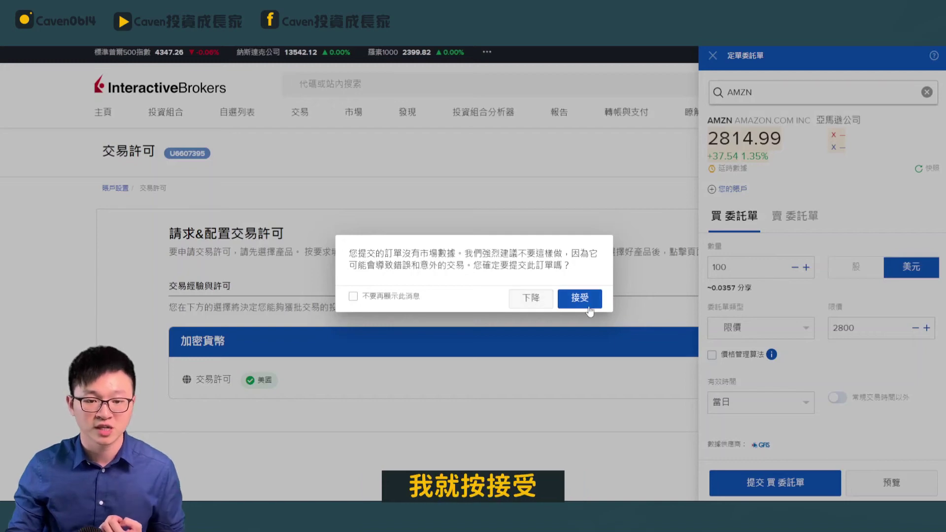
pyautogui.click(579, 298)
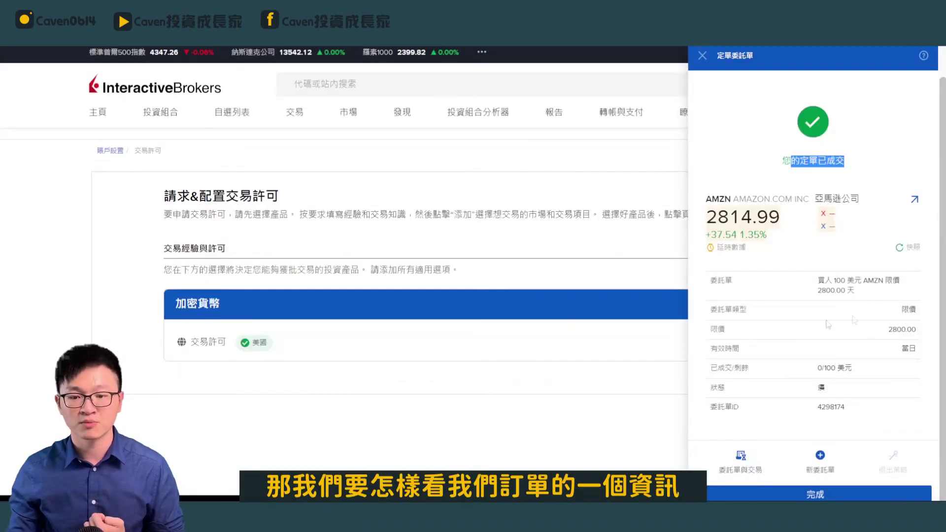
# Review the latest filled AMZN trade in 委託單與交易 and its entry in the stock's transaction history
pyautogui.click(295, 113)
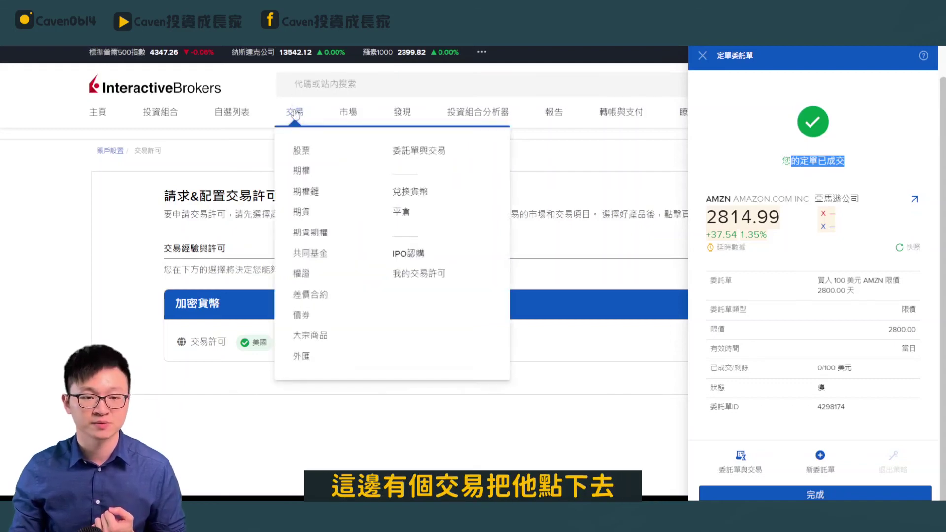
pyautogui.click(417, 155)
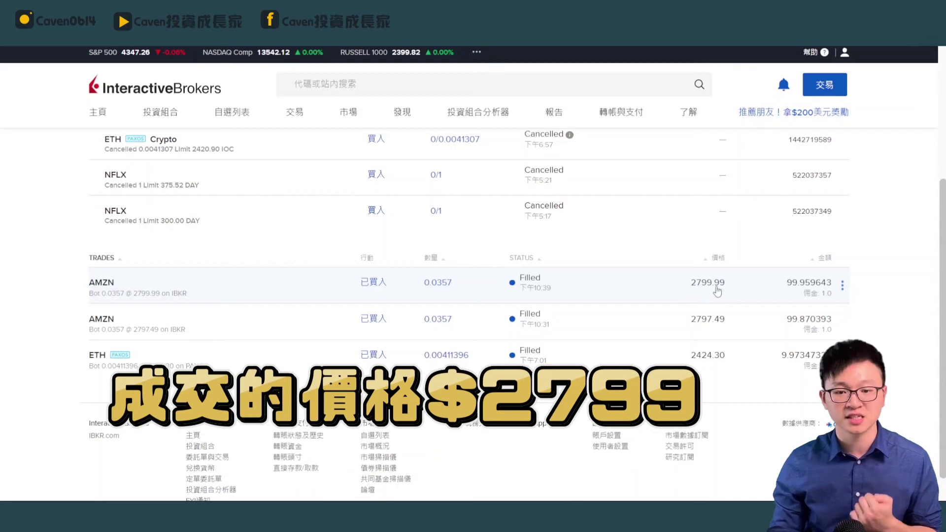
pyautogui.click(695, 295)
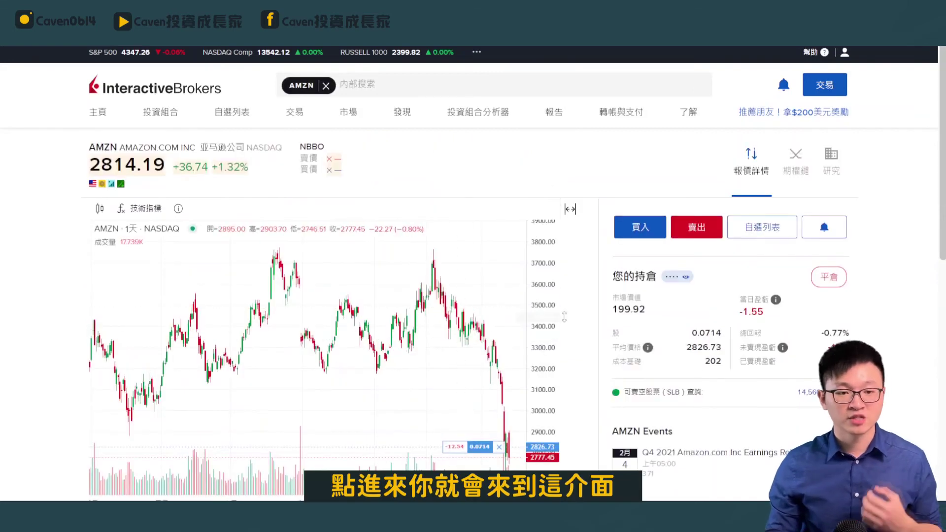
pyautogui.scroll(-2, 606, 295)
pyautogui.scroll(-5, 606, 295)
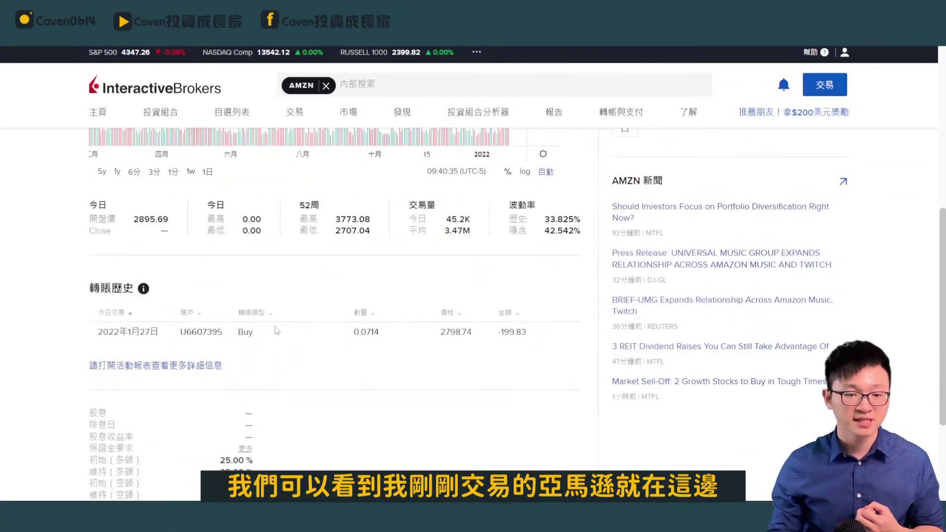
pyautogui.moveTo(116, 328); pyautogui.dragTo(539, 345)
pyautogui.click(539, 348)
pyautogui.moveTo(440, 332); pyautogui.dragTo(473, 333)
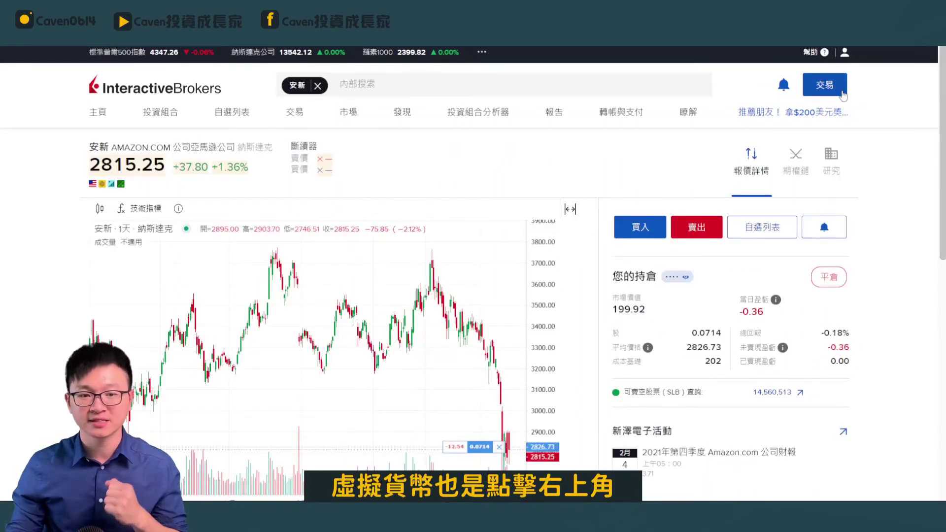
# Start a new order for the Ethereum cryptocurrency (ETH)
pyautogui.click(827, 84)
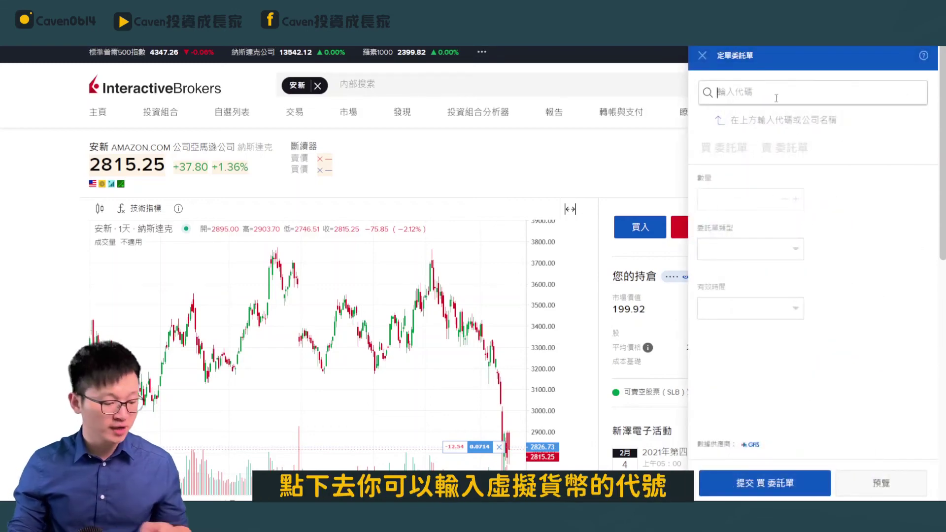
pyautogui.write('ETH')
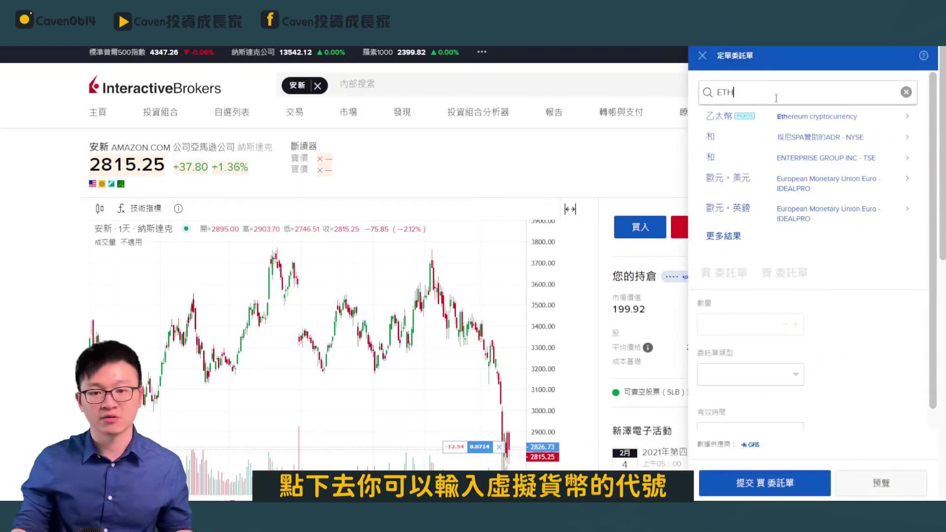
pyautogui.click(798, 121)
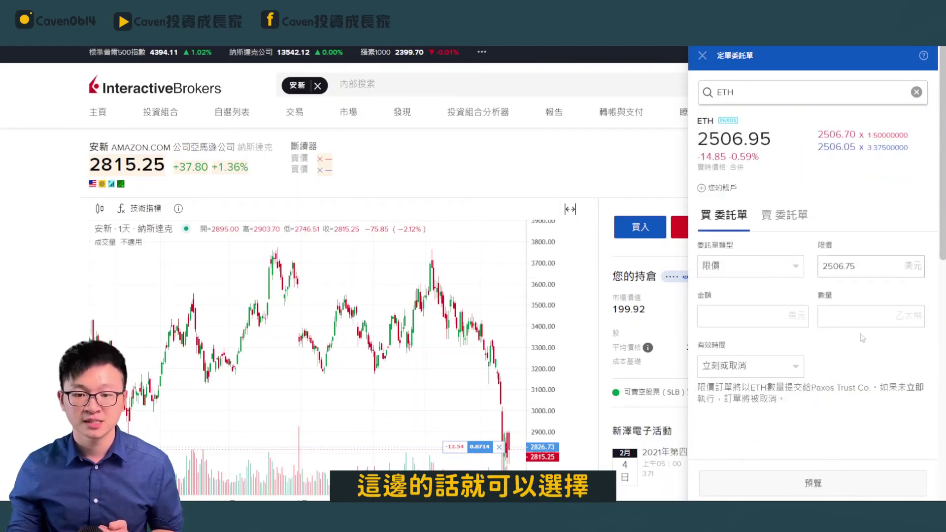
# Choose 市價 as the order type for the ETH buy order and set its amount to 10 US dollars
pyautogui.click(769, 269)
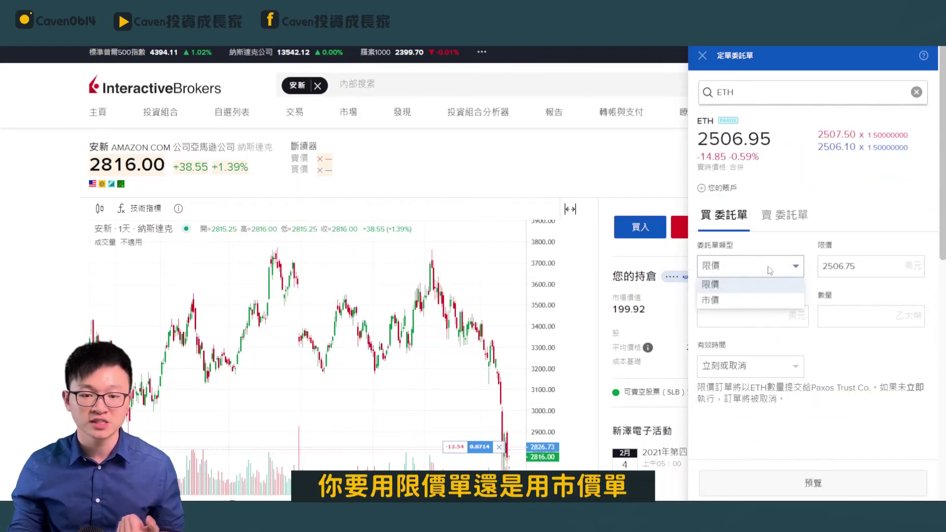
pyautogui.click(746, 302)
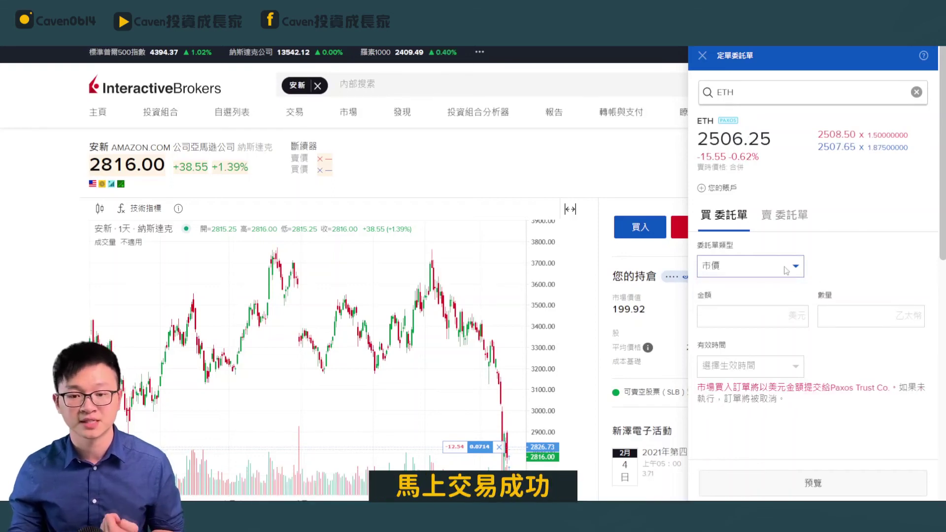
pyautogui.click(718, 316)
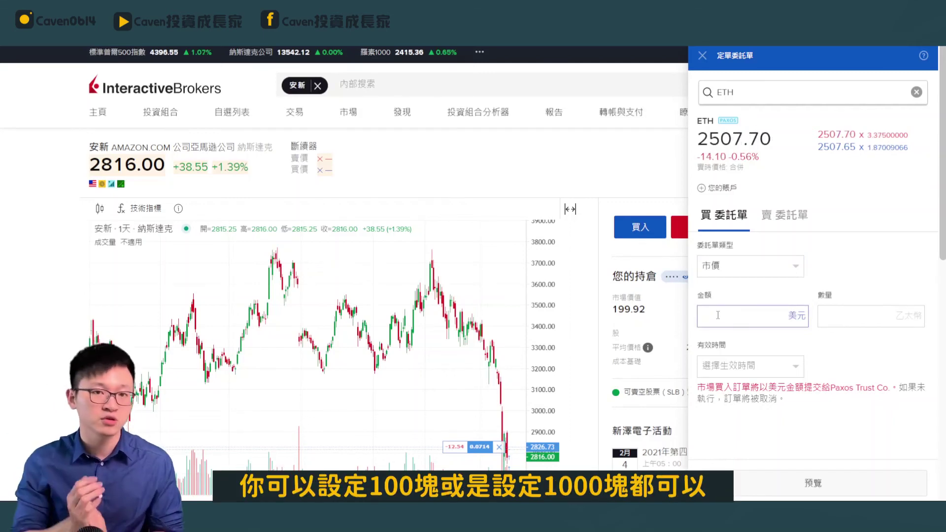
pyautogui.click(865, 320)
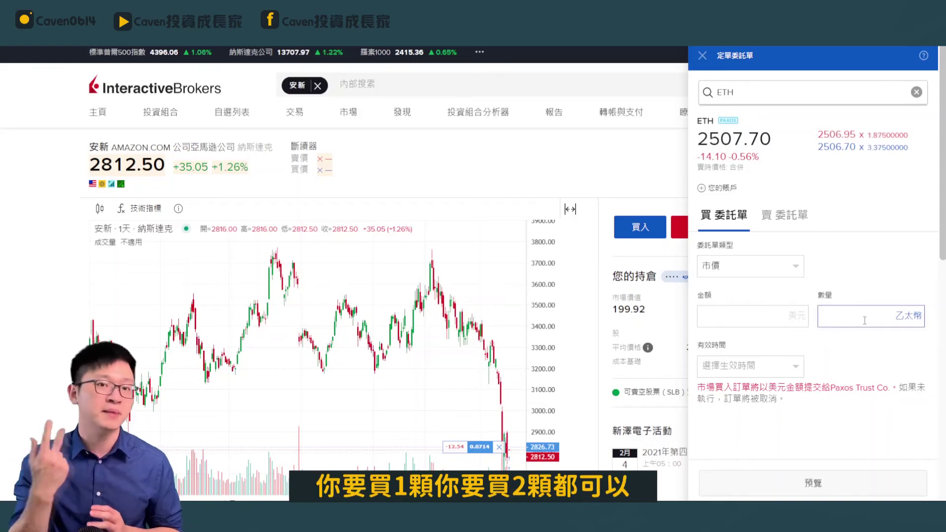
pyautogui.click(757, 321)
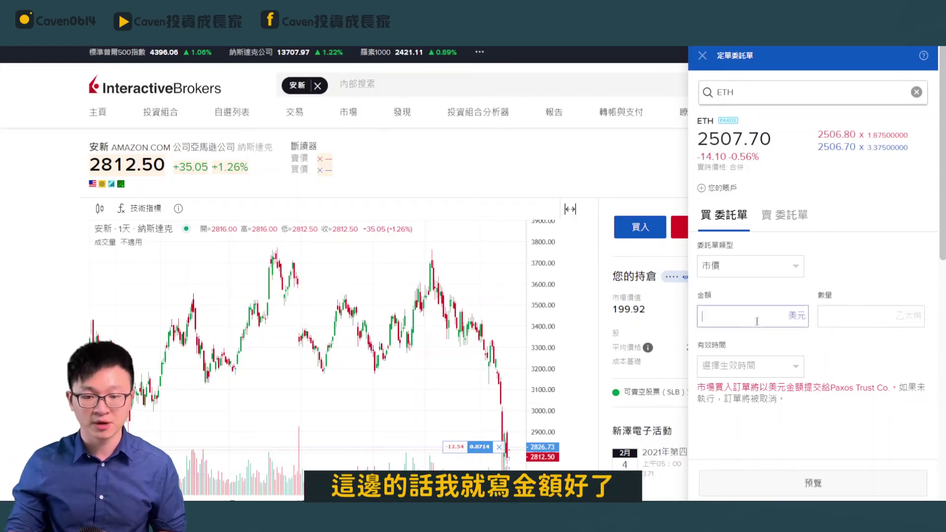
pyautogui.write('10')
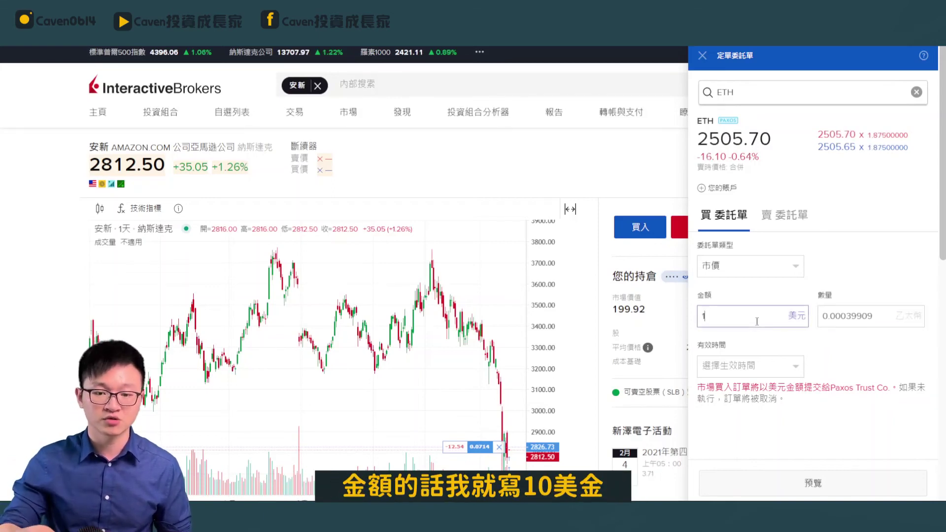
pyautogui.click(846, 358)
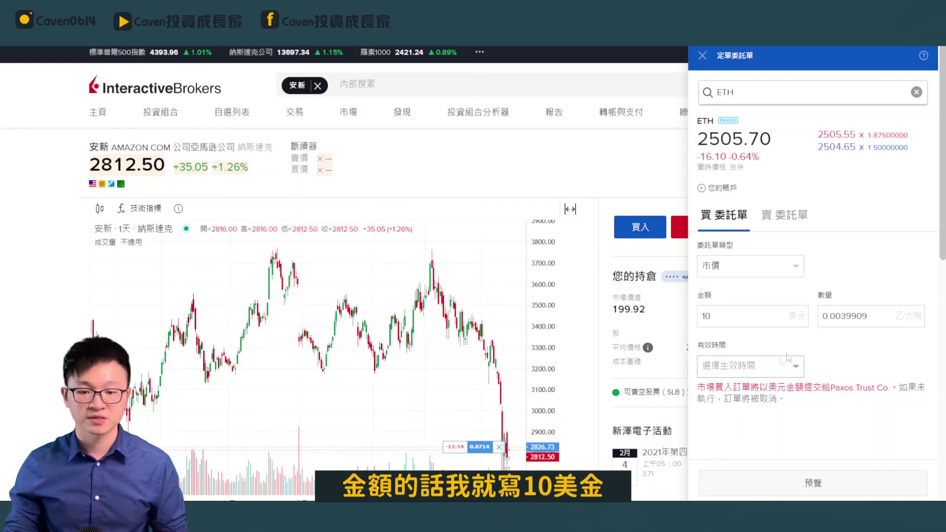
# Set the ETH order's time in force to 立刻或取消
pyautogui.scroll(-2, 769, 371)
pyautogui.scroll(2, 770, 370)
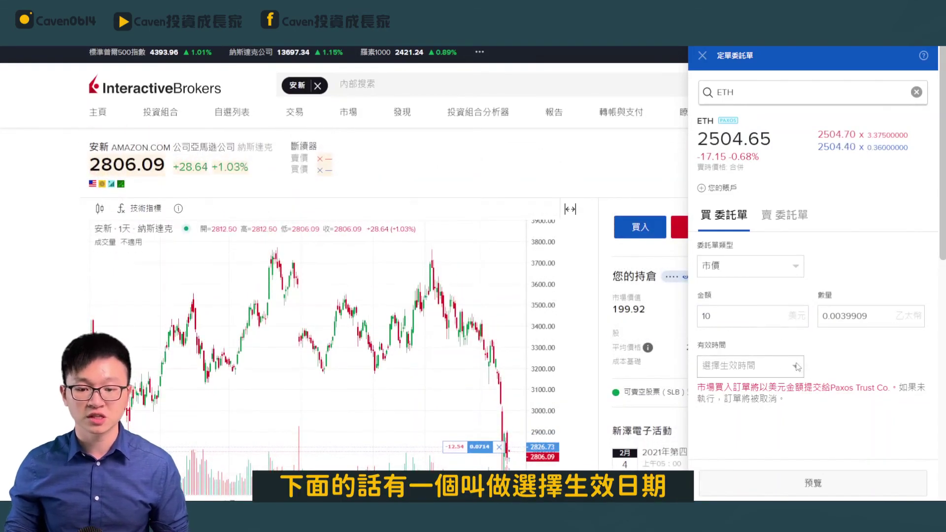
pyautogui.click(796, 367)
pyautogui.click(729, 385)
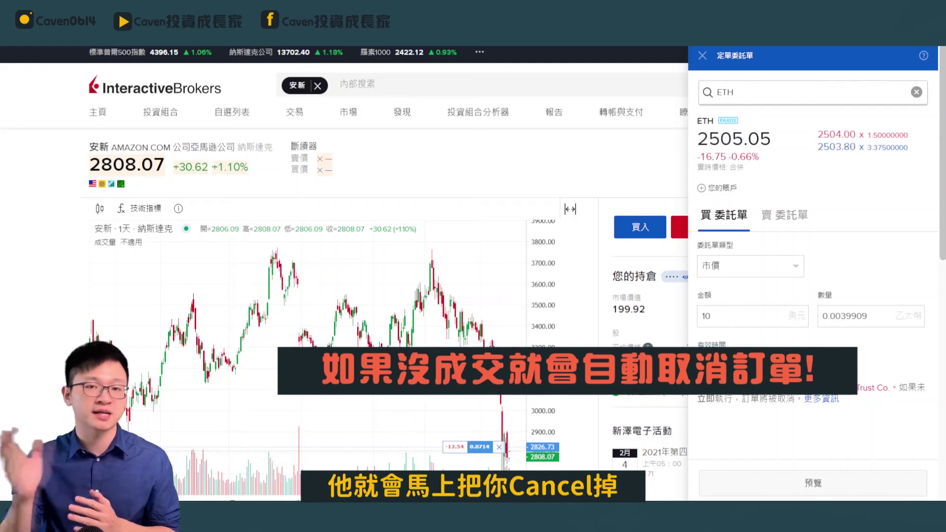
# Preview the ETH buy order's commission and total, submit it, and accept the cryptocurrency market order confirmation
pyautogui.click(818, 480)
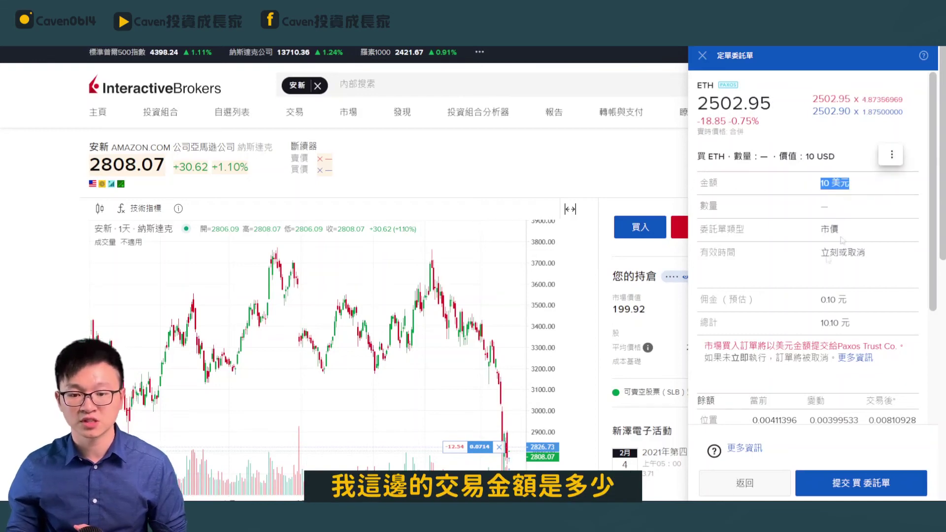
pyautogui.moveTo(847, 300); pyautogui.dragTo(869, 324)
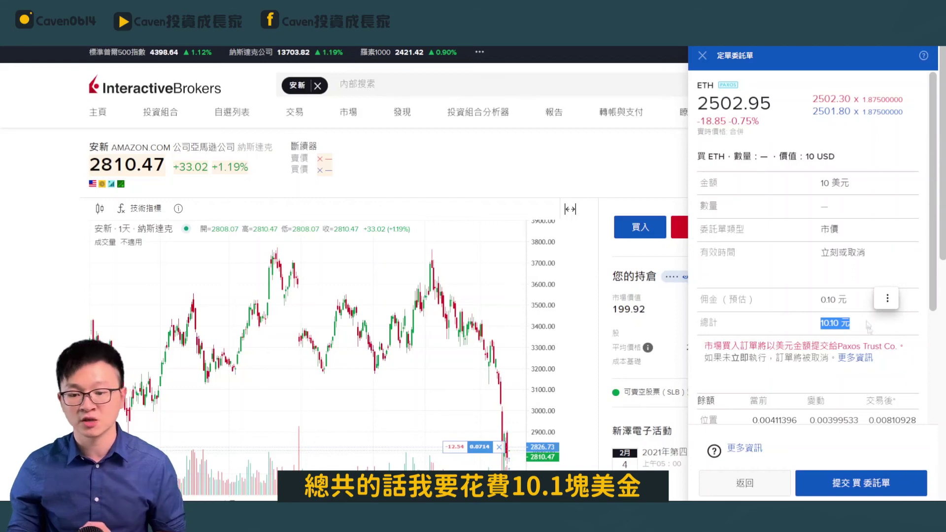
pyautogui.click(871, 486)
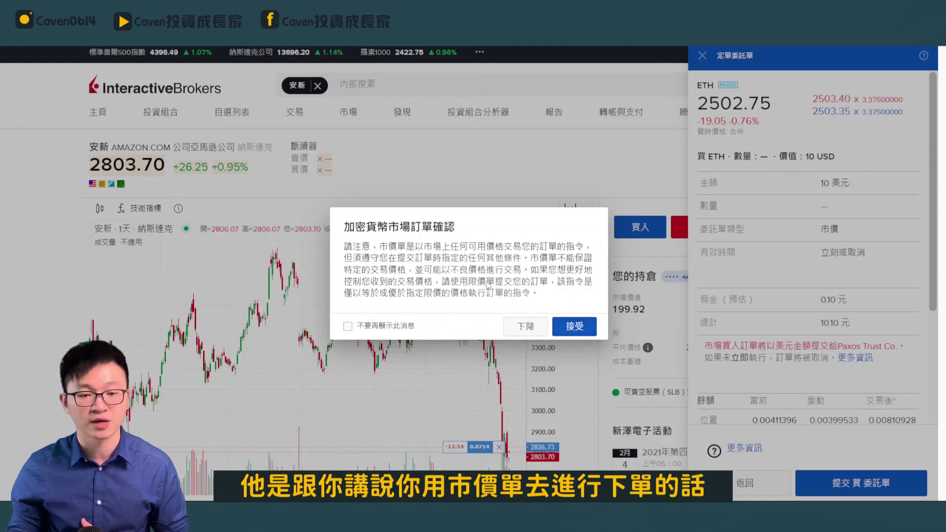
pyautogui.click(590, 329)
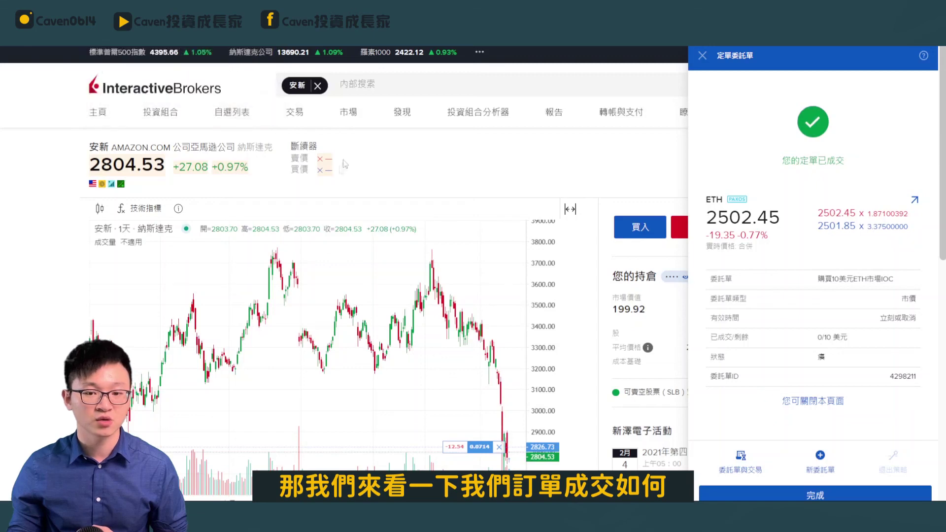
# Check the latest Ethereum trade in the 委託單與交易 list of executed orders
pyautogui.click(295, 115)
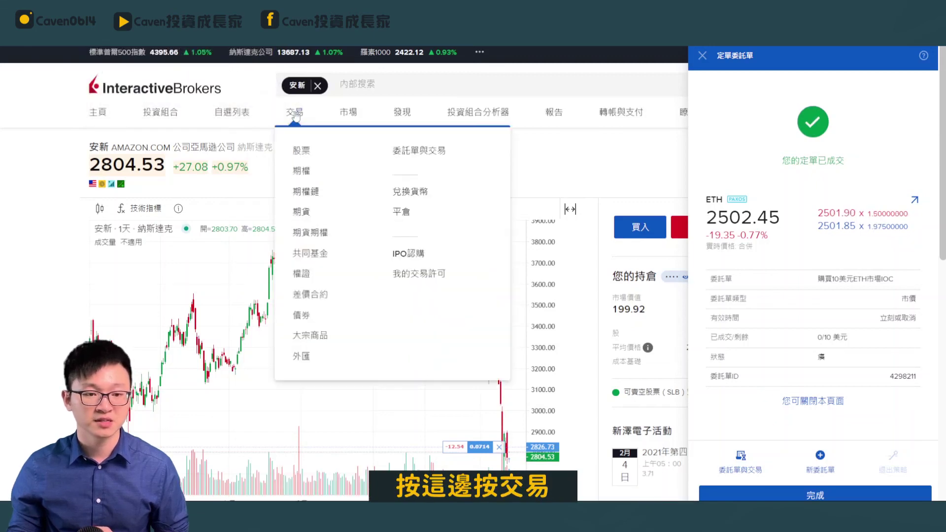
pyautogui.click(423, 154)
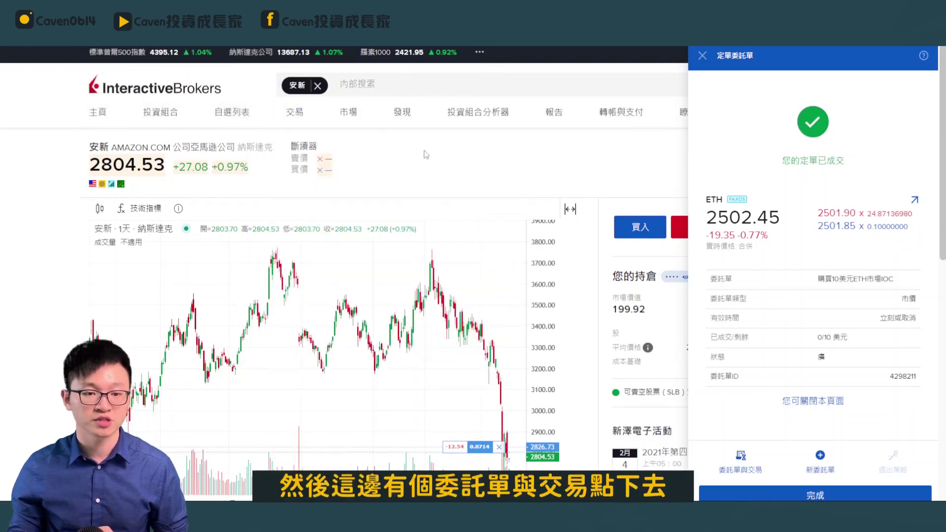
pyautogui.scroll(-5, 136, 274)
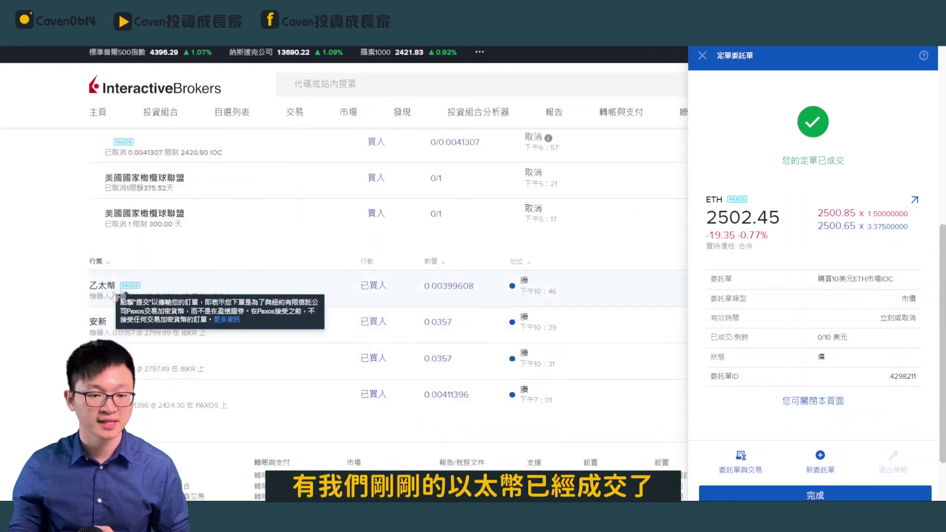